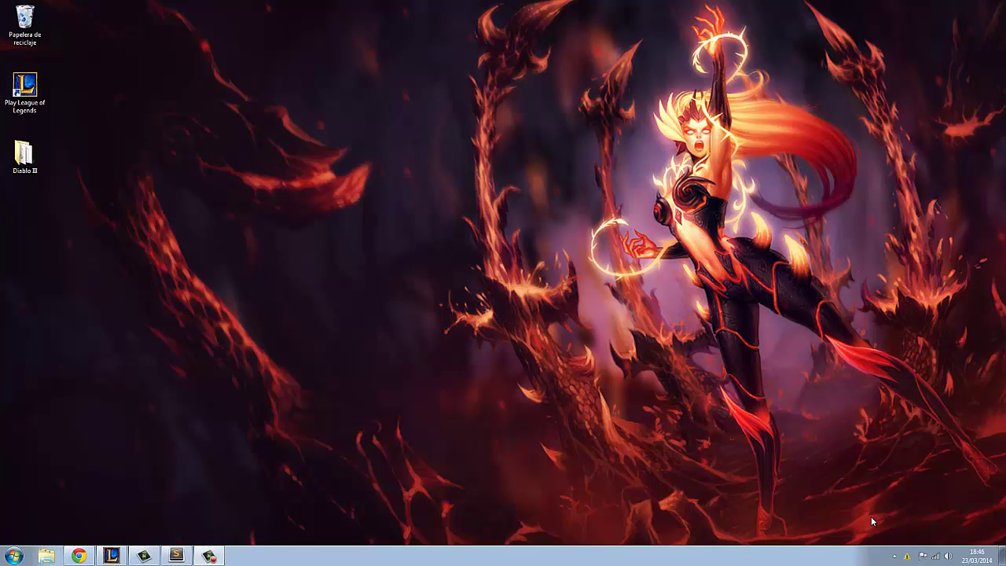
# - Start all WampServer services
pyautogui.click(894, 556)
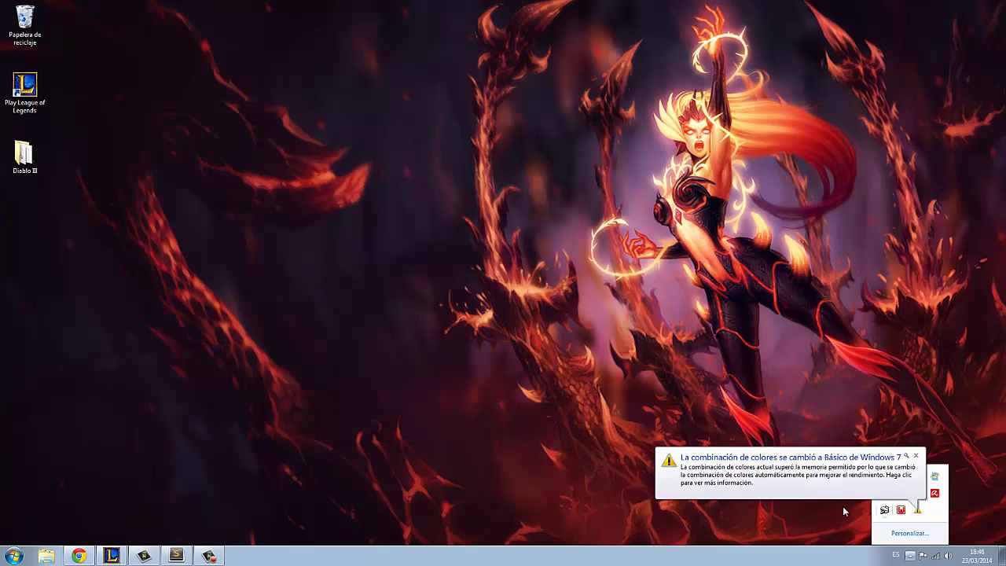
pyautogui.click(902, 511)
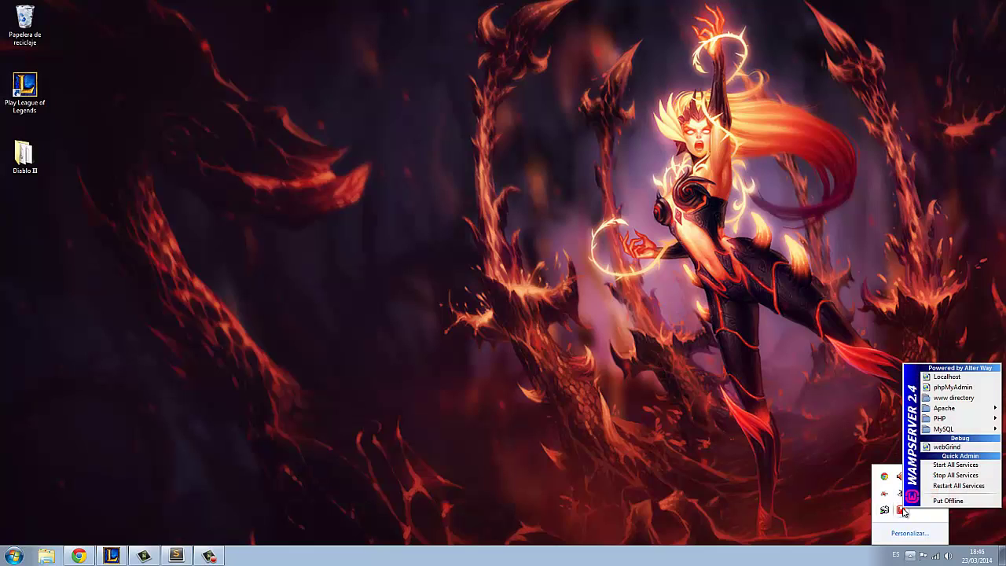
pyautogui.click(953, 466)
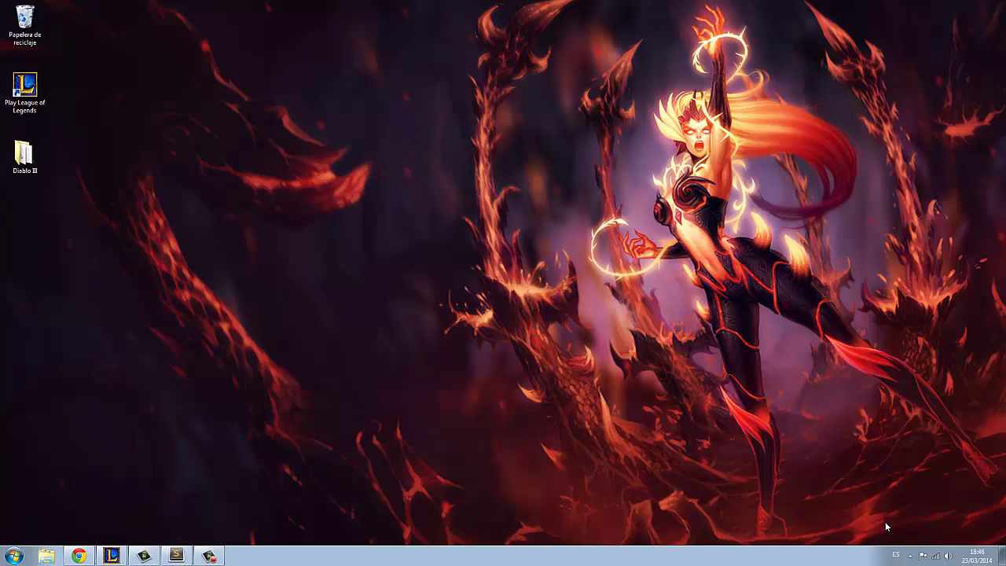
# - Open the localhost index page in the browser from WampServer
pyautogui.click(910, 555)
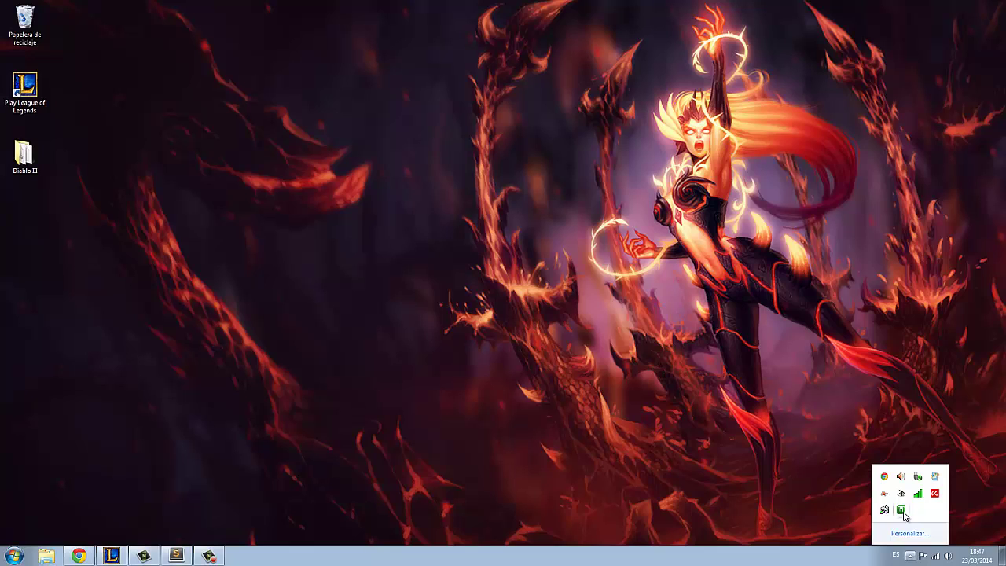
pyautogui.click(903, 511)
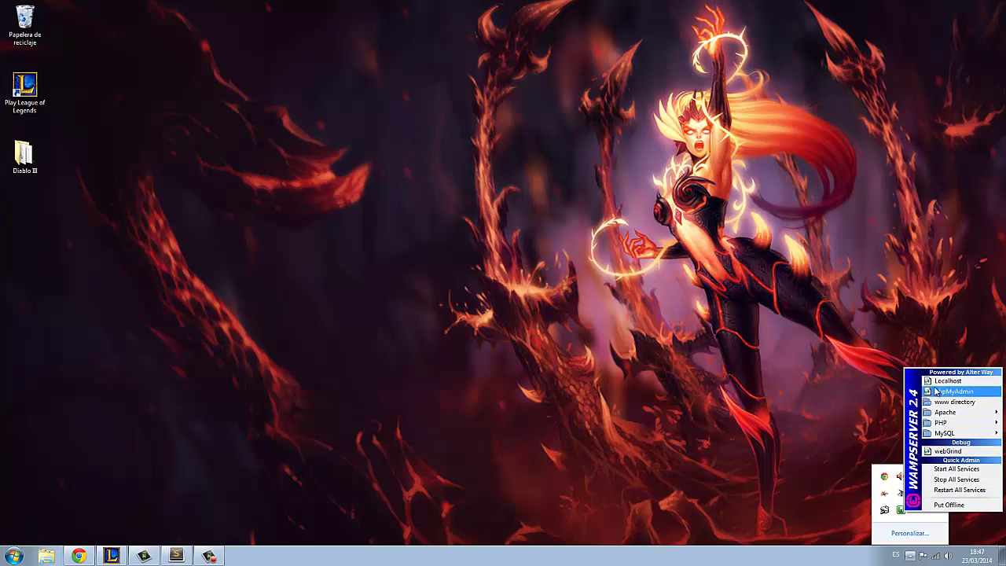
pyautogui.click(947, 382)
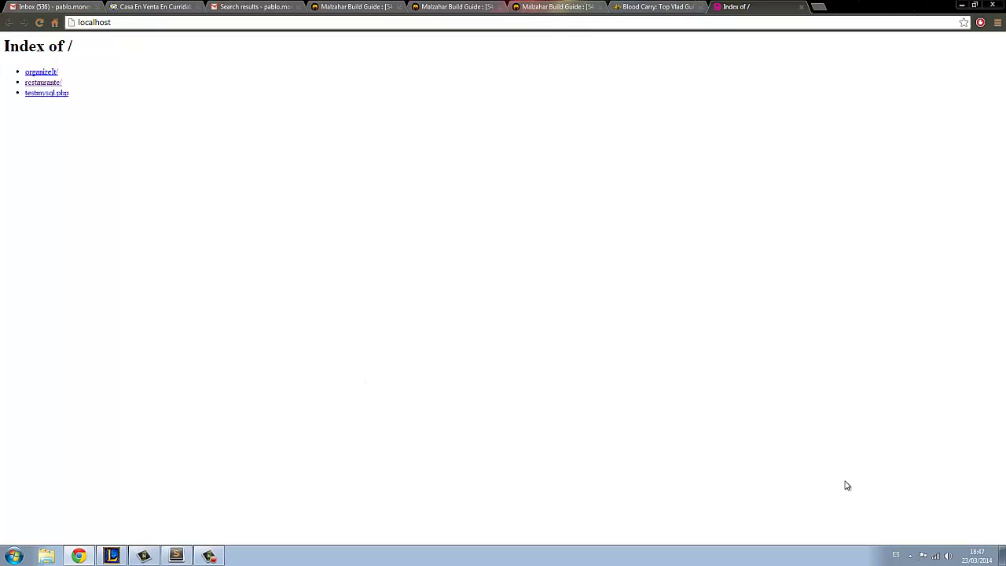
# - Open phpMyAdmin in the browser from WampServer
pyautogui.click(911, 556)
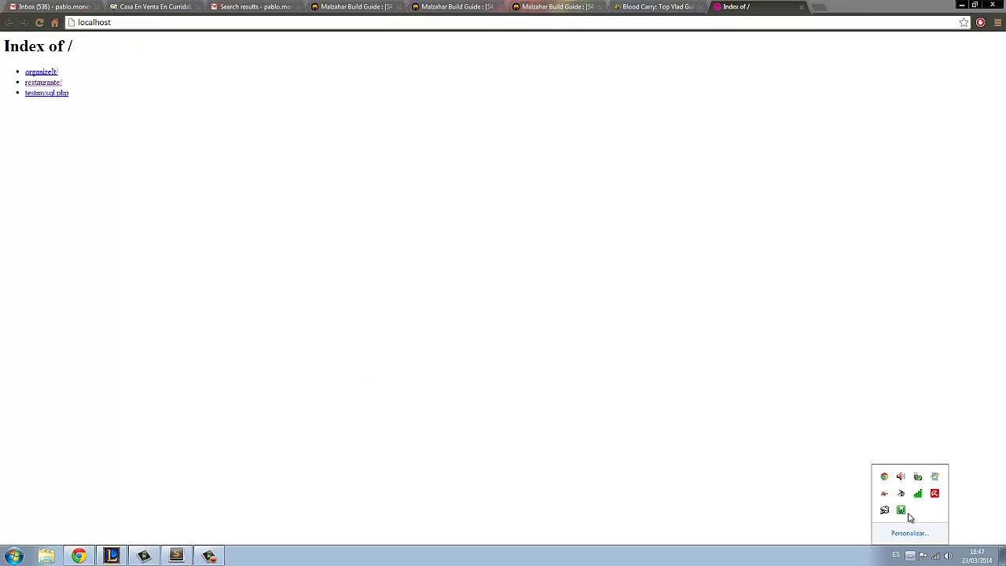
pyautogui.click(902, 510)
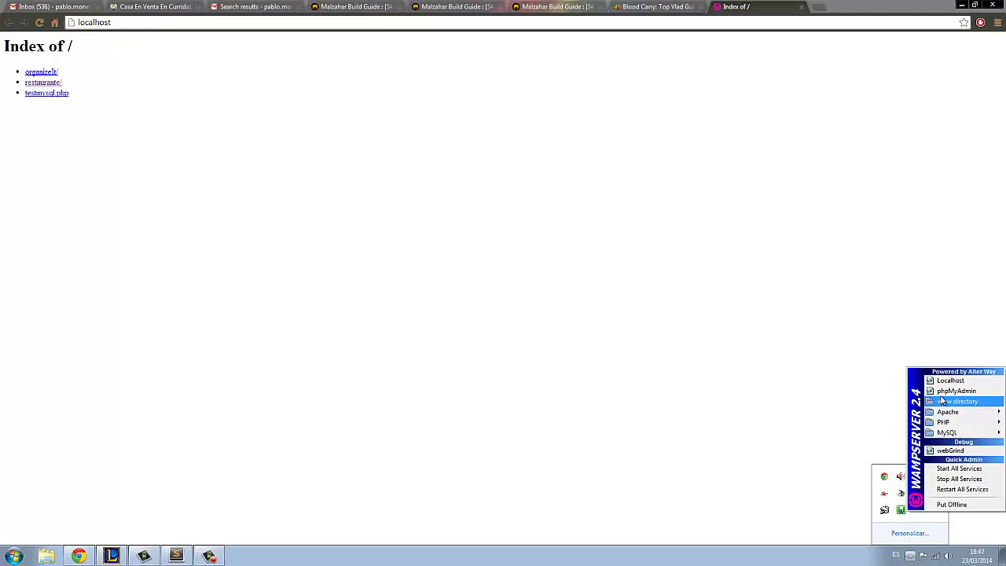
pyautogui.click(946, 391)
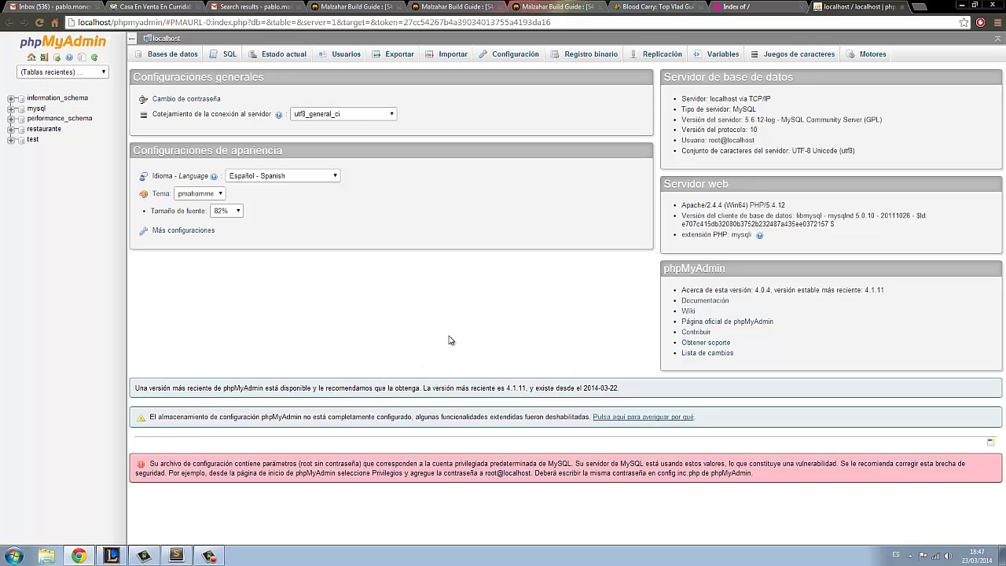
# - Compare the localhost index page with the phpMyAdmin page and minimize the browser window
pyautogui.click(731, 7)
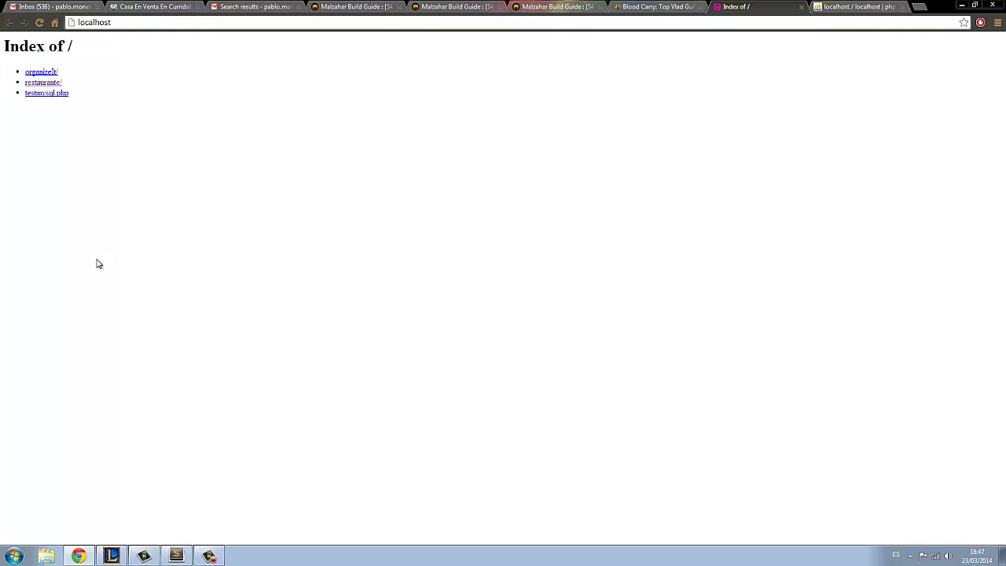
pyautogui.click(833, 6)
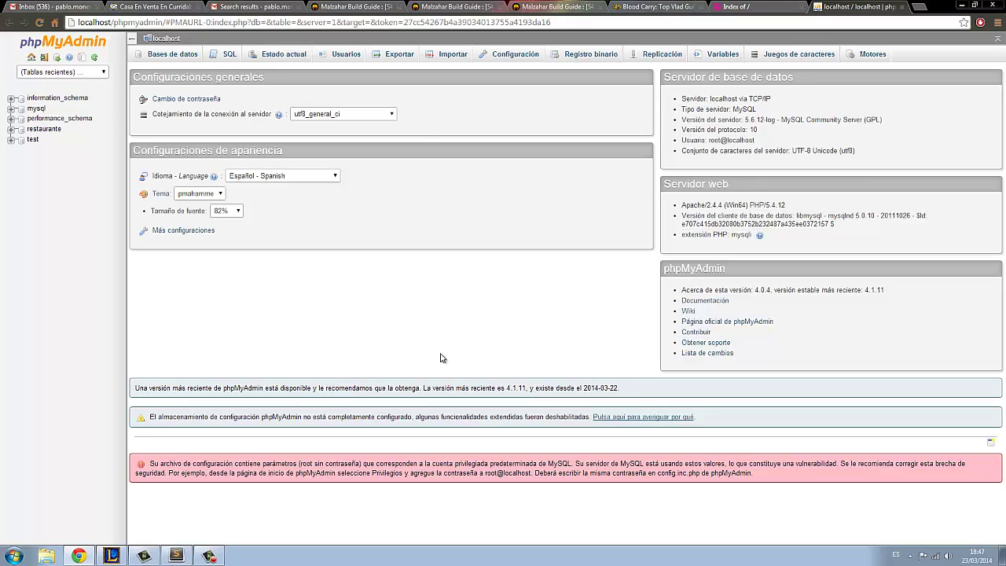
pyautogui.click(743, 10)
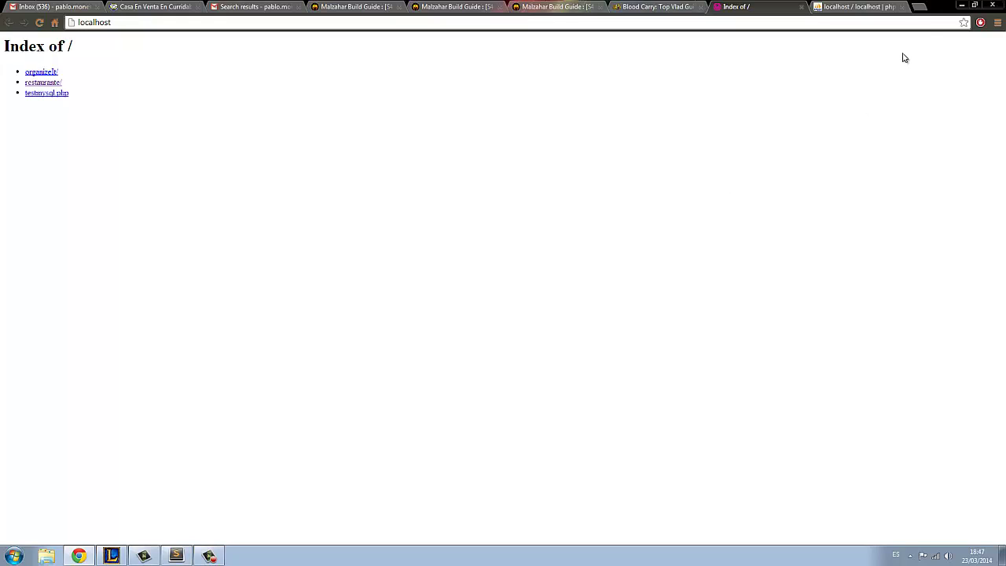
pyautogui.click(962, 6)
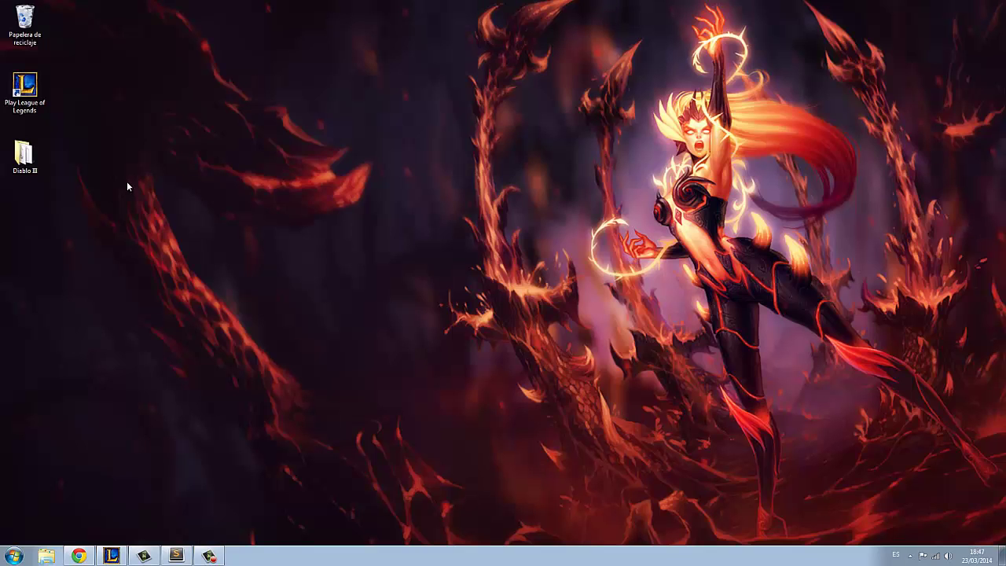
# - Browse to C:\wamp\www\organizeIt in Windows Explorer and select the index HTML file
pyautogui.press('super+e')
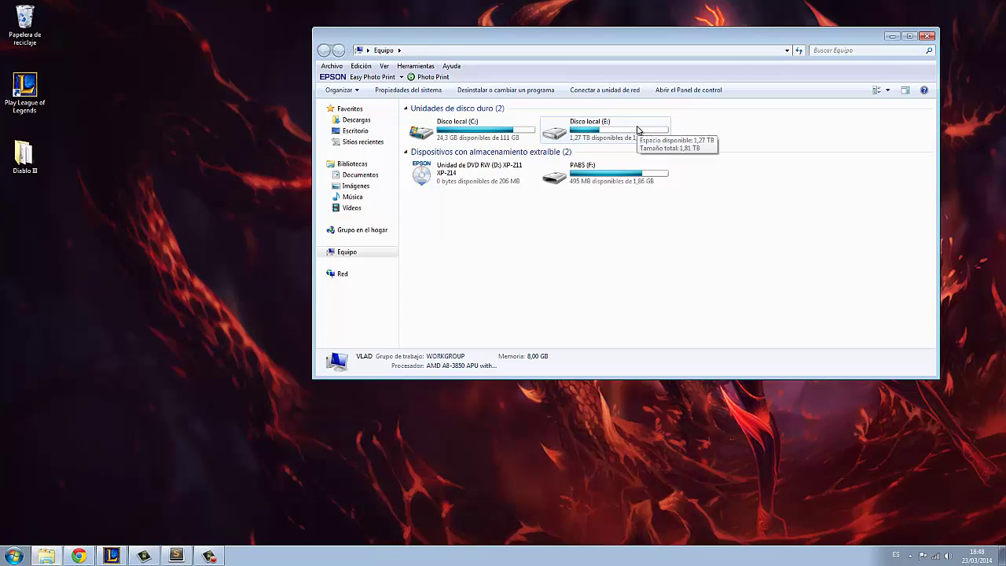
pyautogui.doubleClick(478, 136)
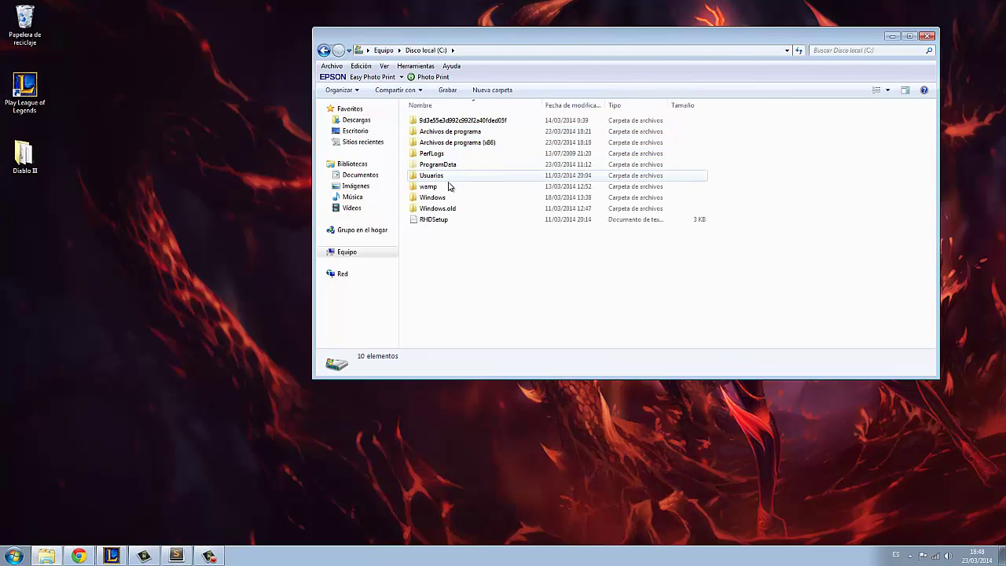
pyautogui.doubleClick(446, 191)
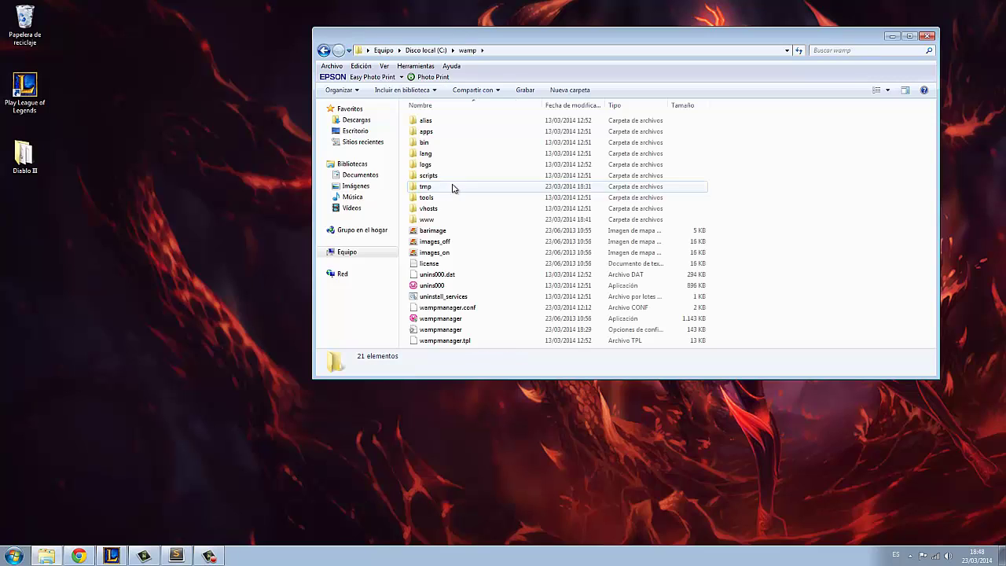
pyautogui.doubleClick(431, 223)
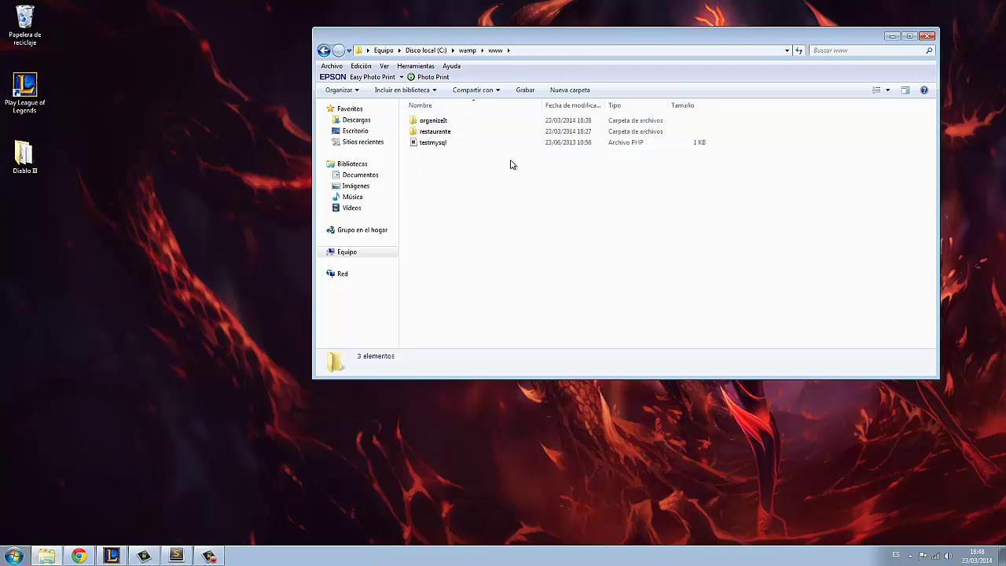
pyautogui.doubleClick(433, 120)
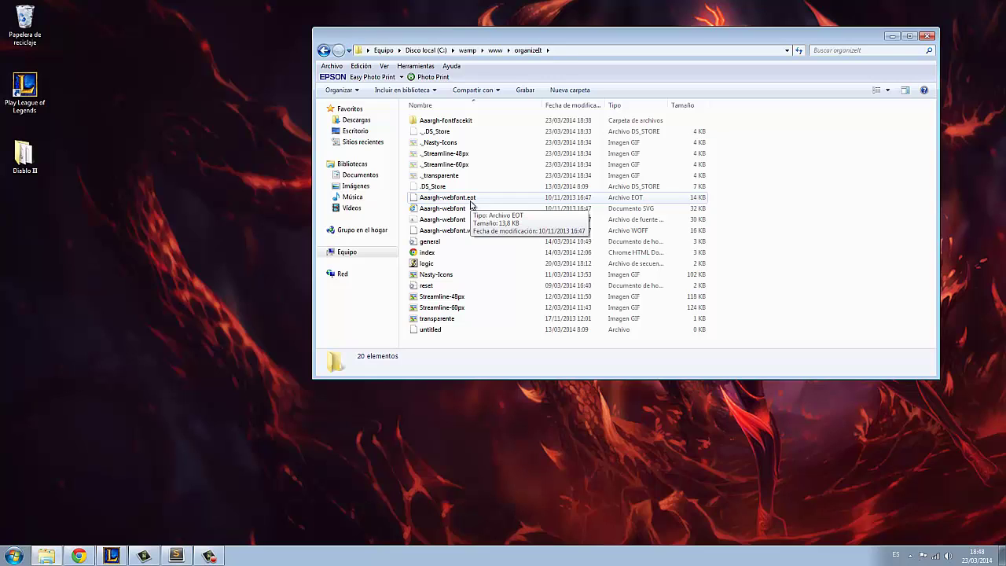
pyautogui.click(446, 253)
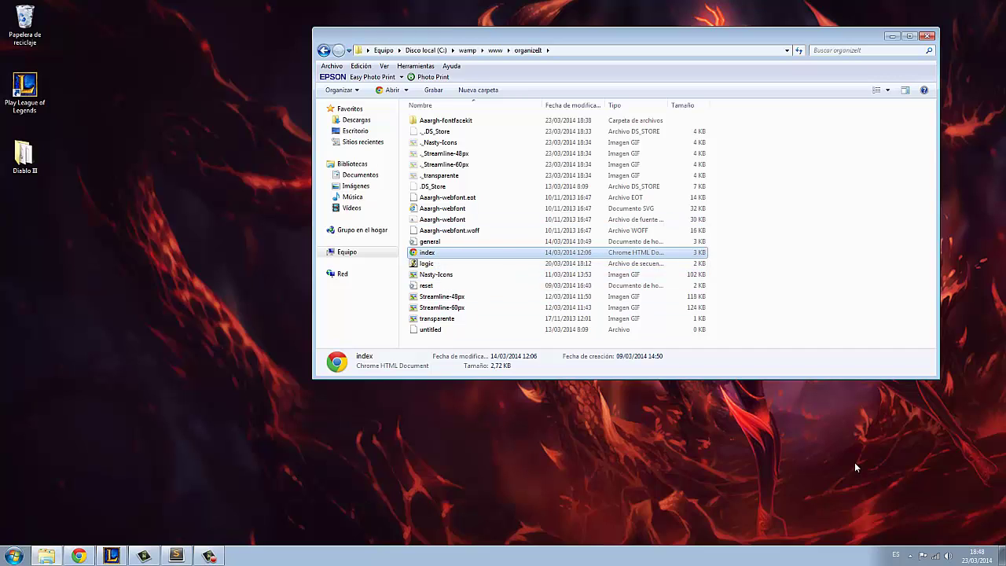
# - Switch to Chrome and view the restaurante and organizeIt sites from the localhost index
pyautogui.click(78, 556)
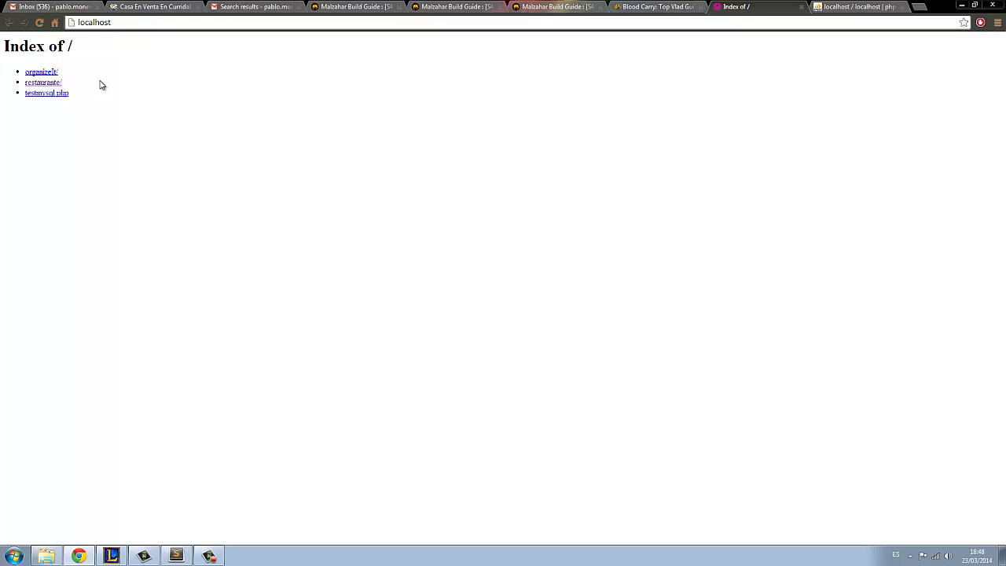
pyautogui.click(102, 25)
pyautogui.click(47, 86)
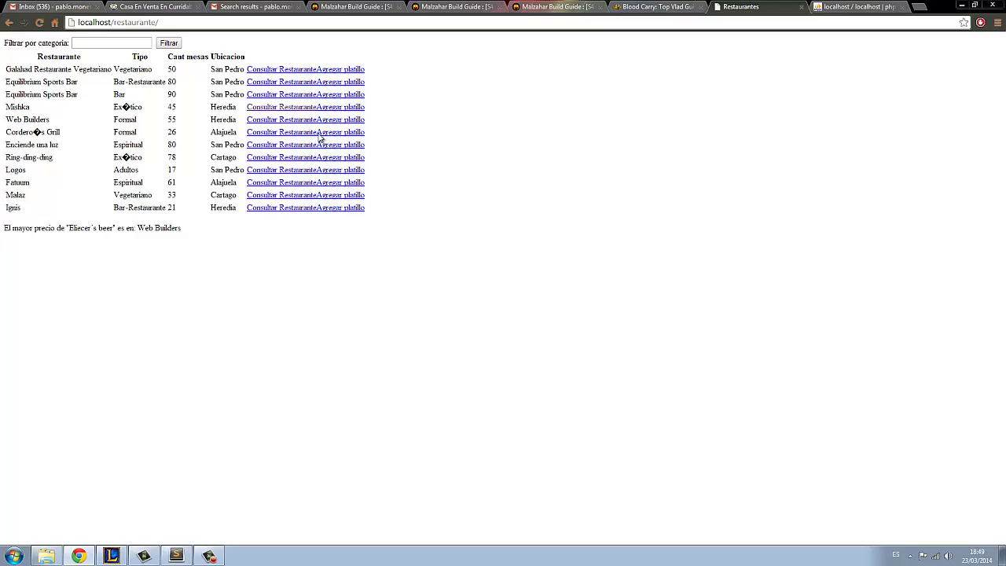
pyautogui.click(10, 24)
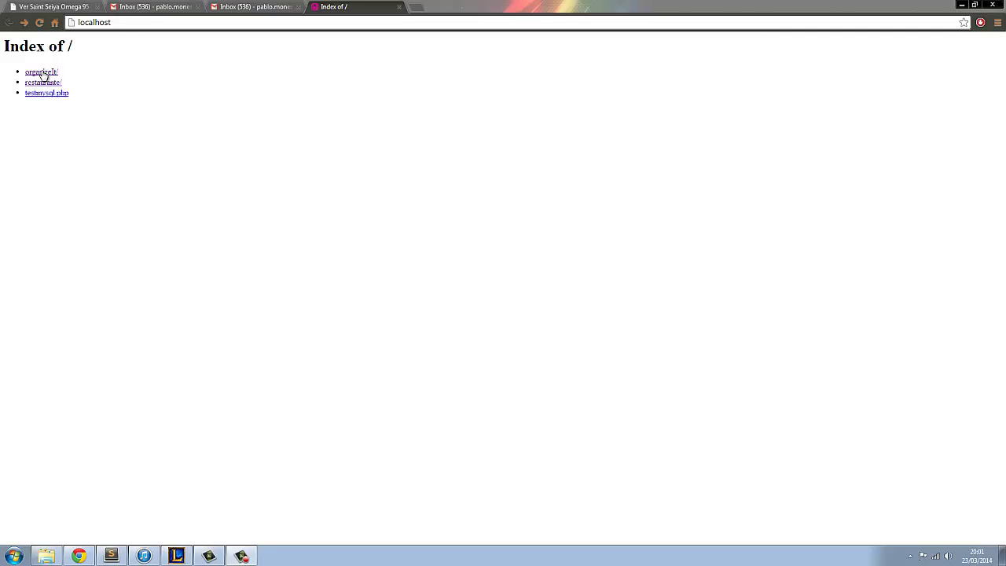
pyautogui.click(43, 72)
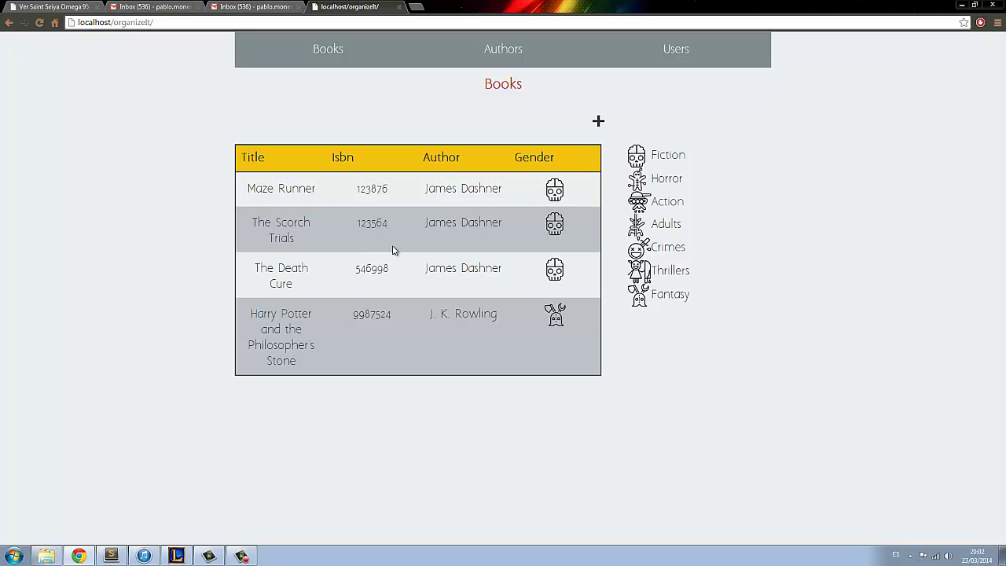
# - Switch to Sublime Text and save a copy of organizeIt's index.html as a PHP file named index in the same folder
pyautogui.click(112, 556)
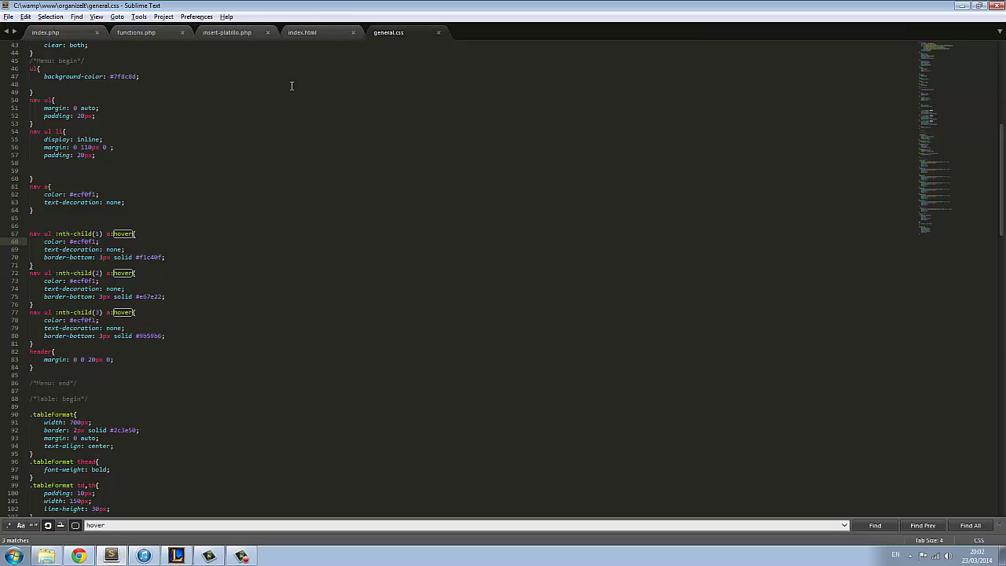
pyautogui.click(314, 37)
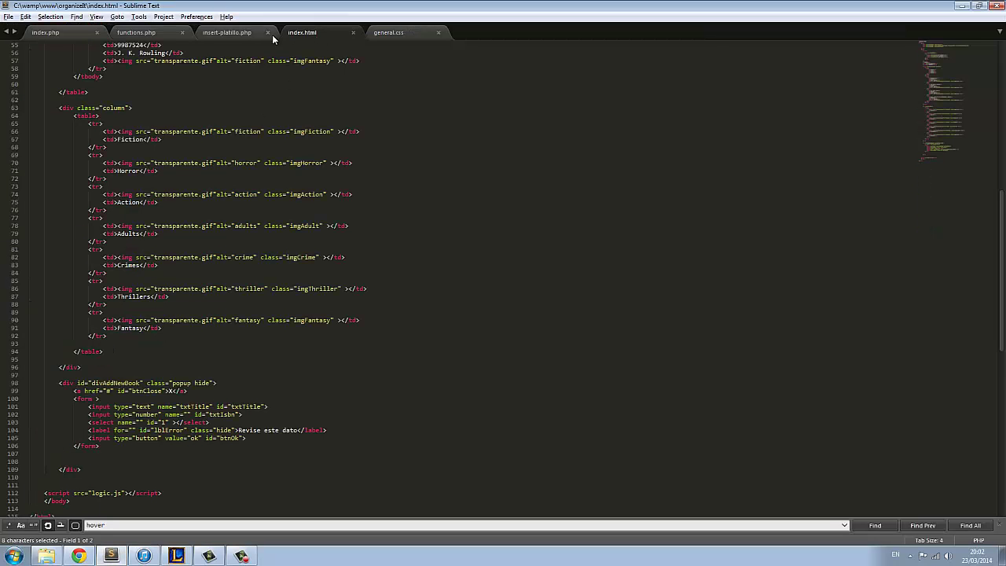
pyautogui.click(8, 16)
pyautogui.click(31, 118)
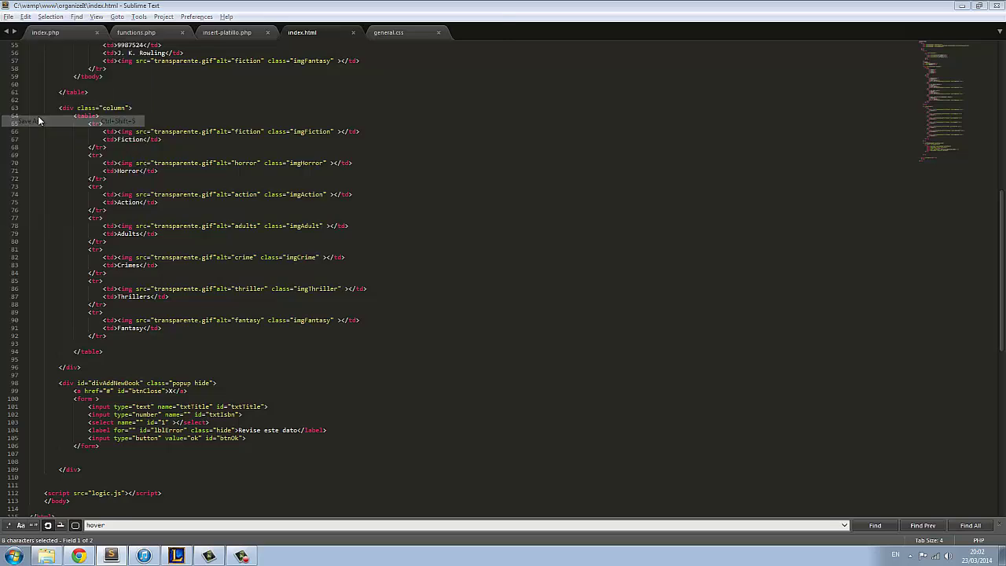
pyautogui.click(145, 265)
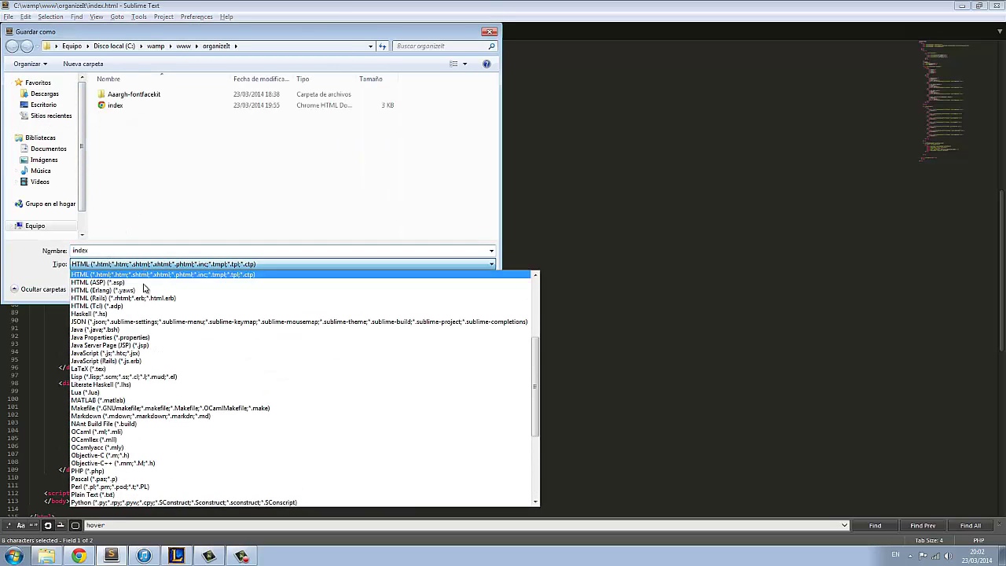
pyautogui.click(128, 471)
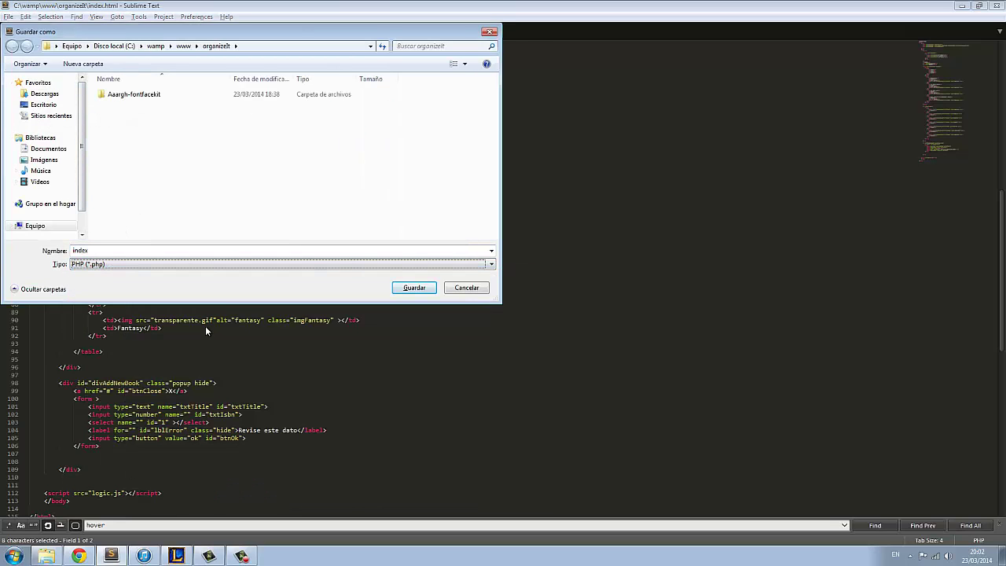
pyautogui.click(419, 288)
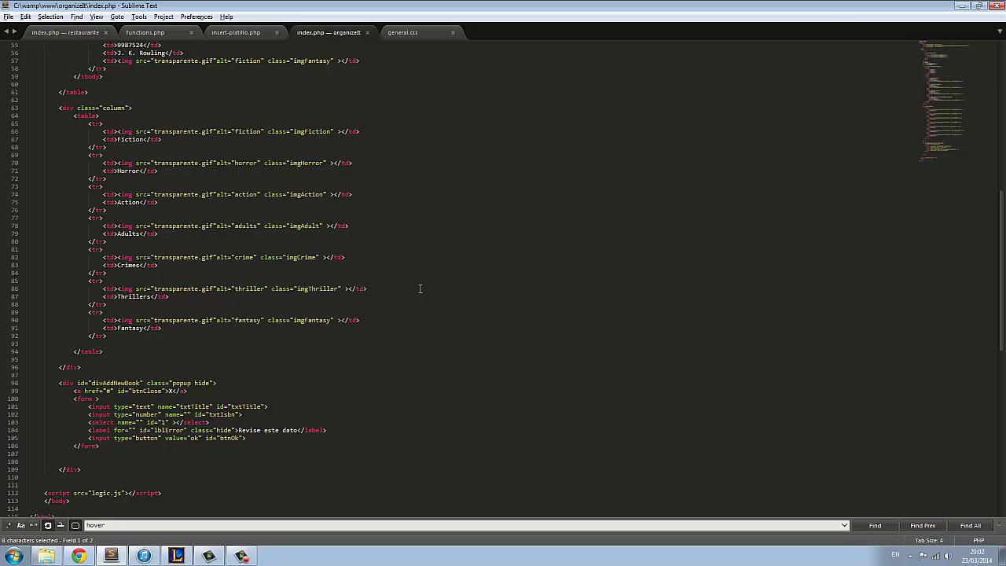
# - Delete the index HTML file from the organizeIt folder in Windows Explorer and reload localhost/organizeIt/ in Chrome
pyautogui.click(78, 556)
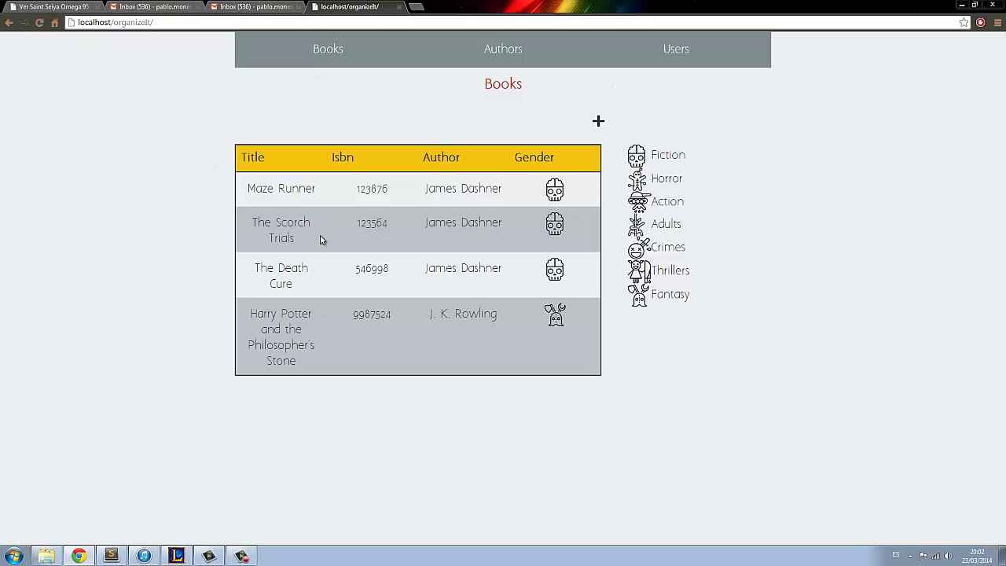
pyautogui.click(46, 556)
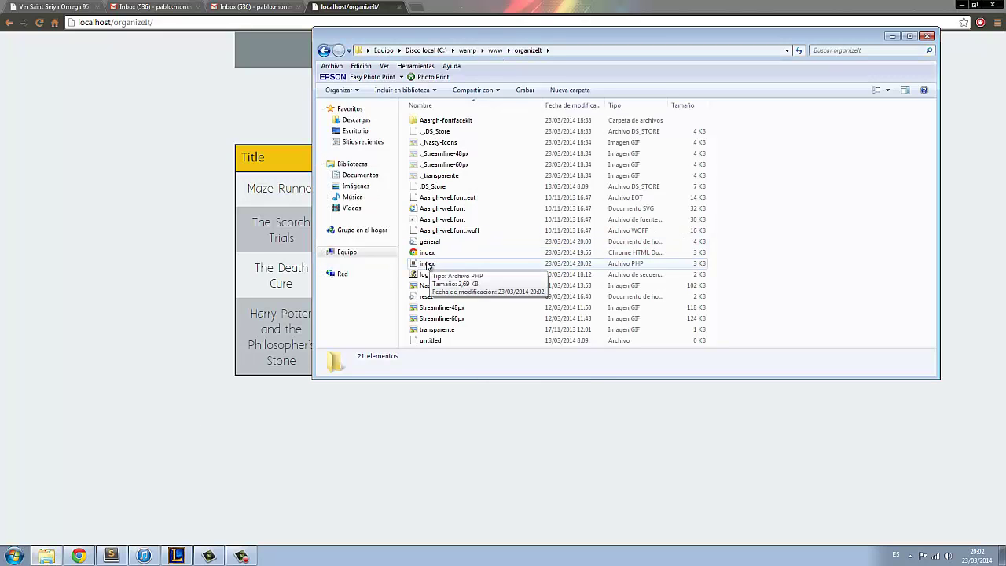
pyautogui.click(428, 265)
pyautogui.click(428, 253)
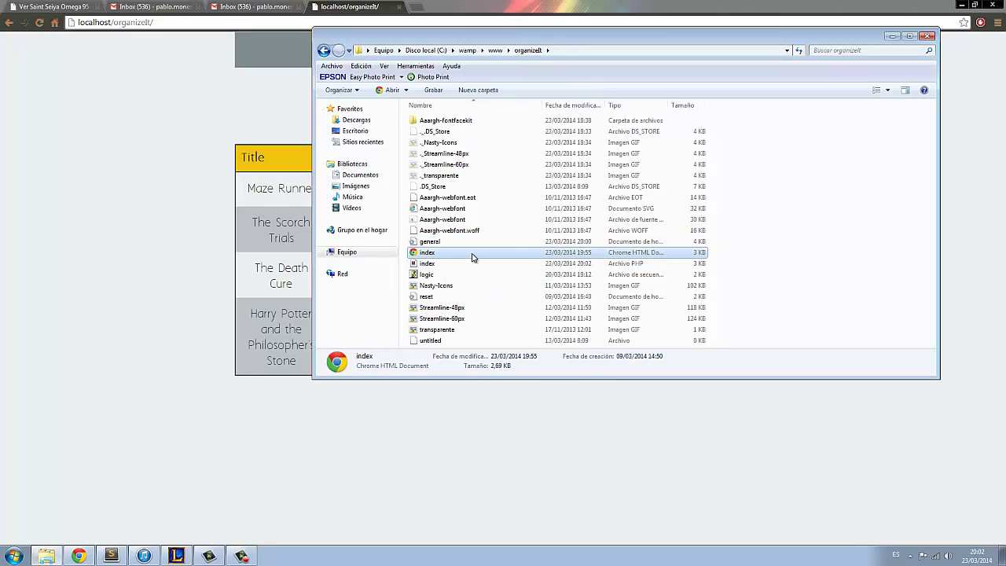
pyautogui.press('Delete')
pyautogui.press('Return')
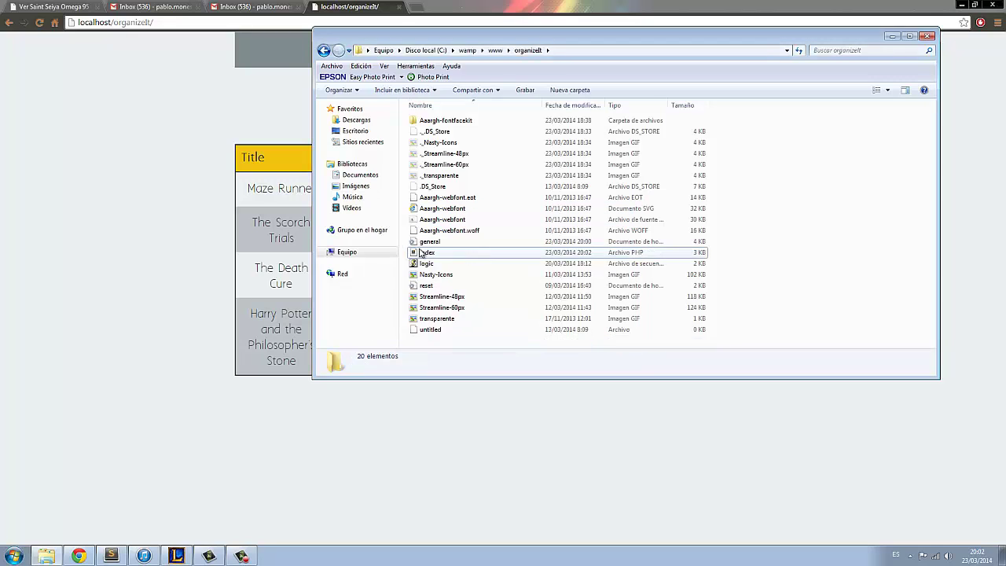
pyautogui.click(158, 206)
pyautogui.click(40, 24)
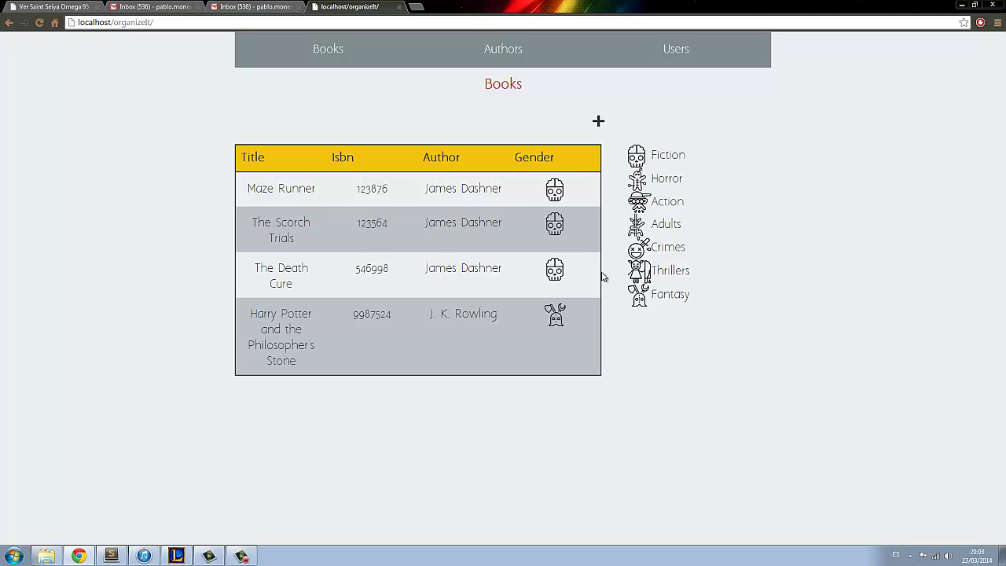
# - Open phpMyAdmin from the WampServer tray menu and log in as root with a blank password
pyautogui.click(911, 556)
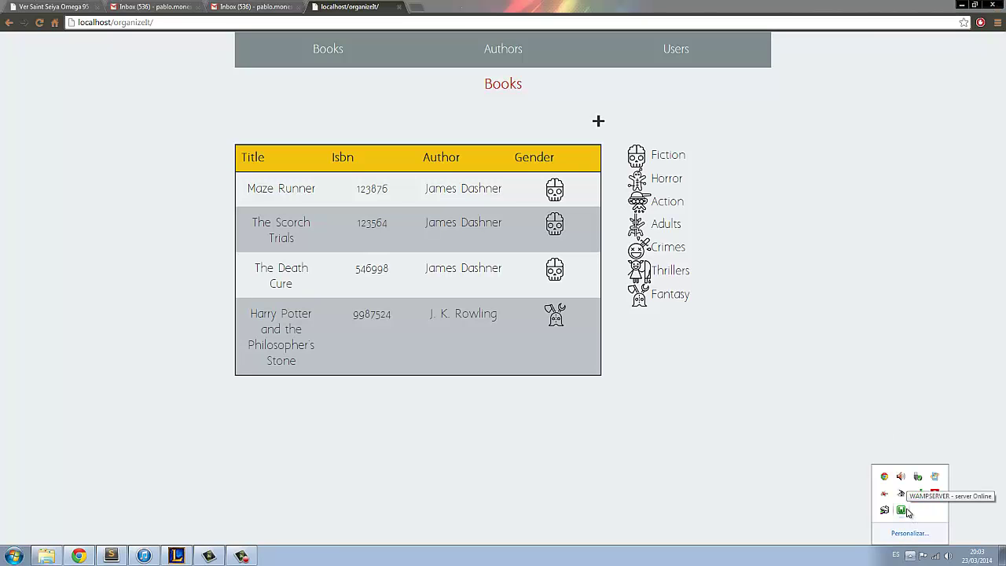
pyautogui.click(903, 510)
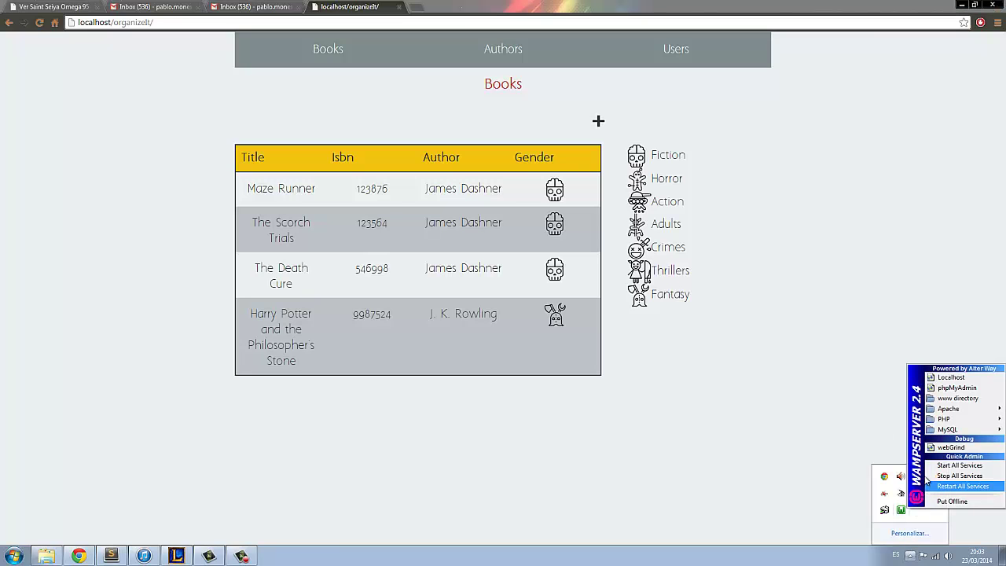
pyautogui.click(949, 388)
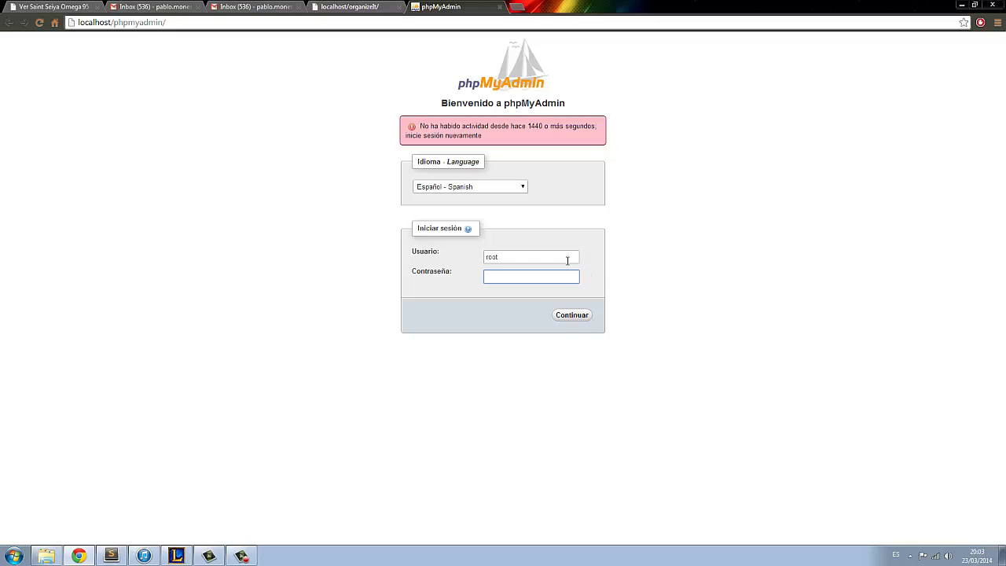
pyautogui.doubleClick(517, 257)
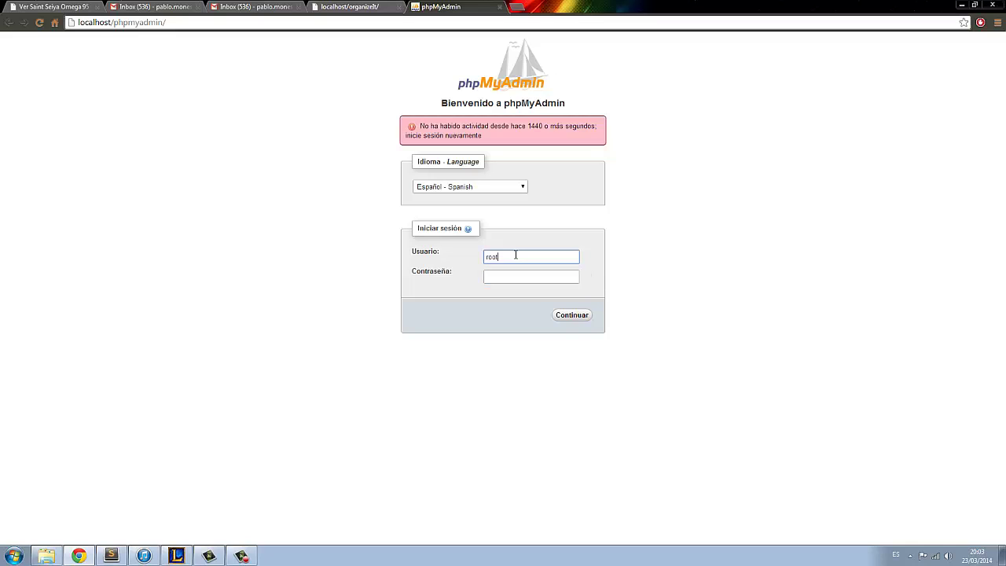
pyautogui.click(557, 280)
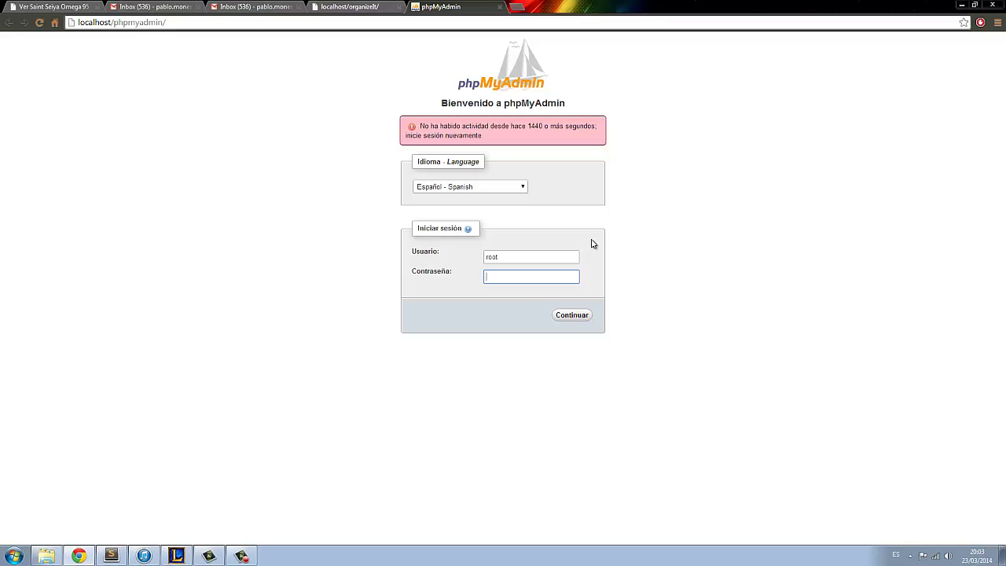
pyautogui.doubleClick(501, 257)
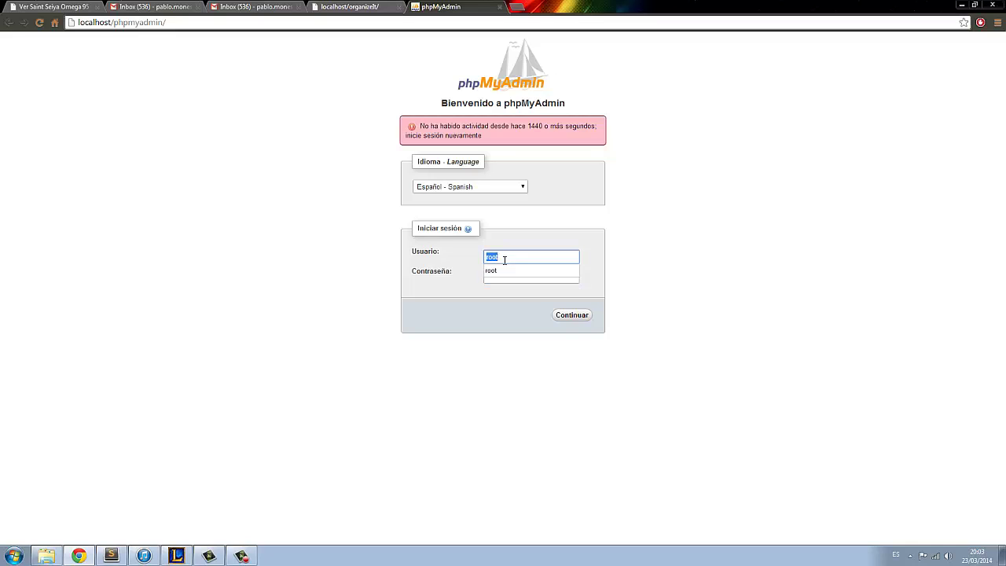
pyautogui.click(604, 256)
pyautogui.click(559, 274)
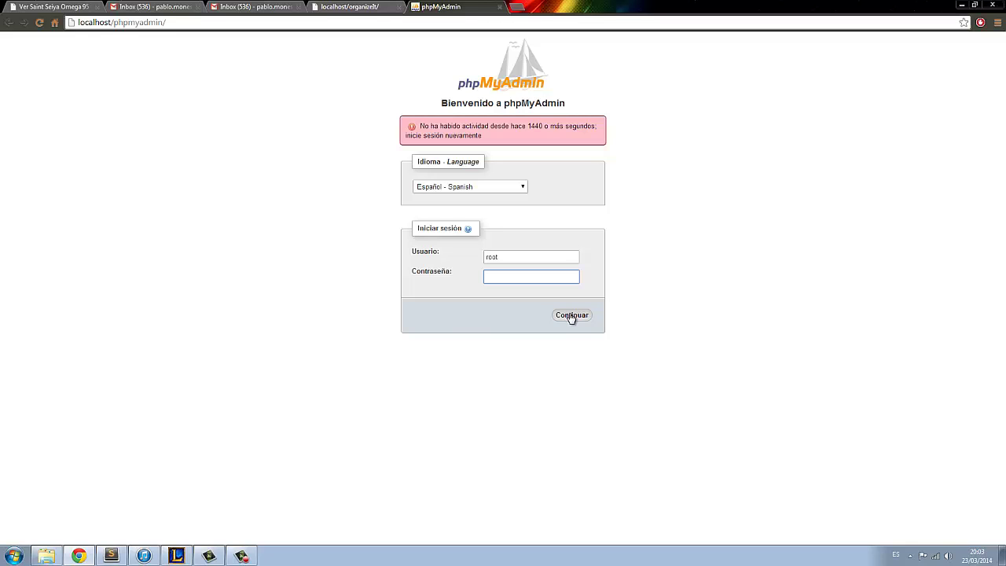
pyautogui.click(571, 315)
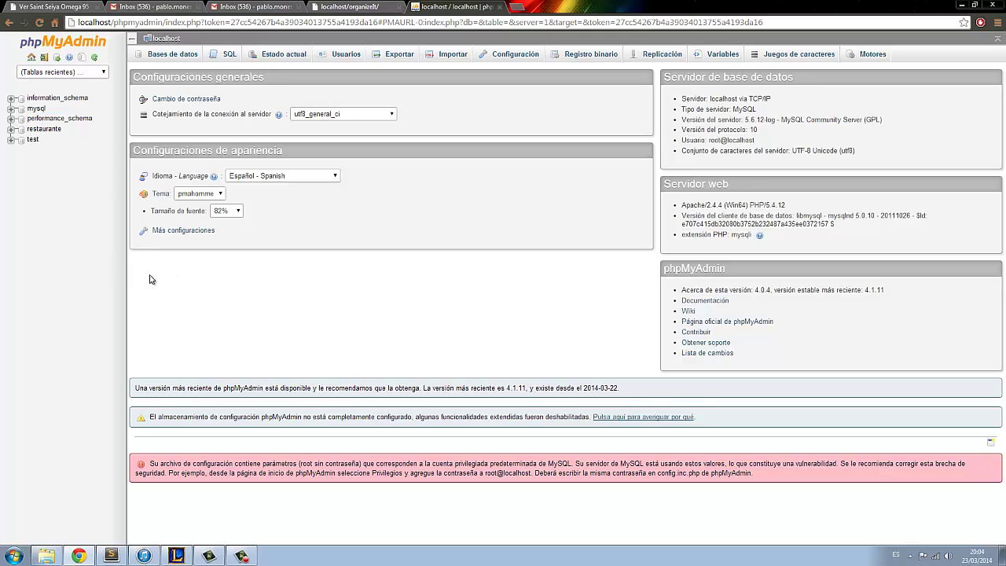
# - Go to phpMyAdmin's database overview and enter organizeIt as the name for a new database
pyautogui.click(169, 57)
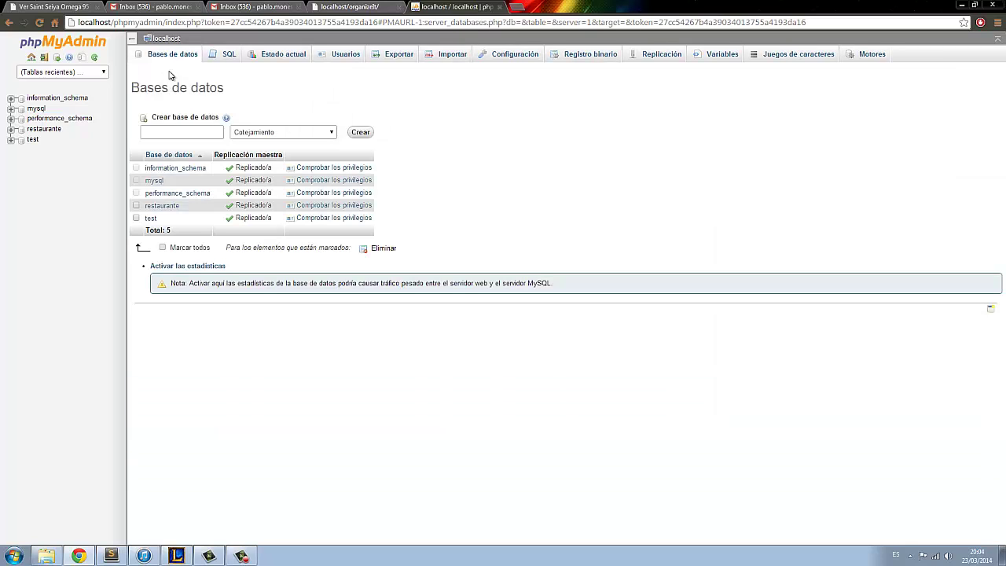
pyautogui.click(163, 132)
pyautogui.write('organizeIt')
pyautogui.click(260, 134)
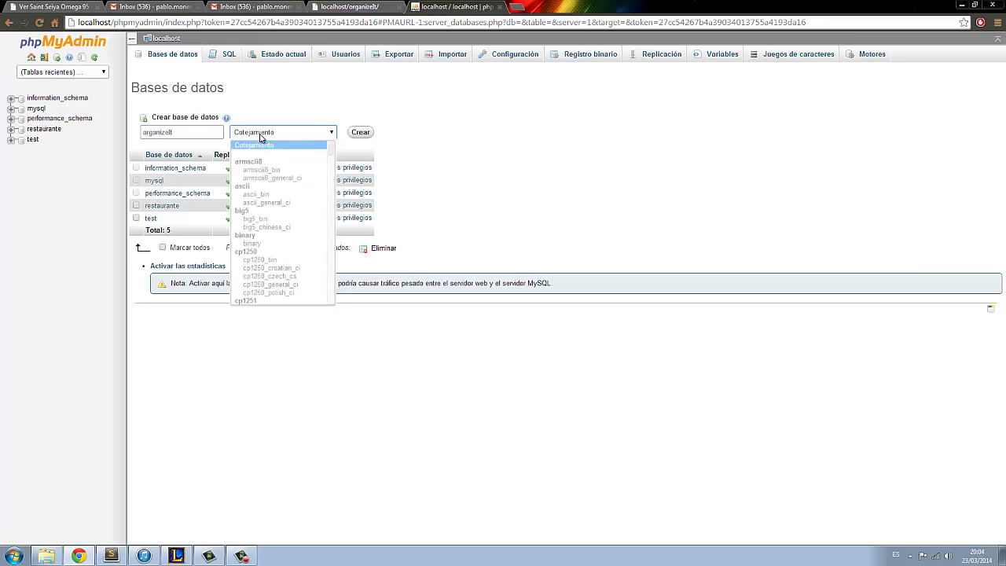
pyautogui.scroll(-5, 274, 218)
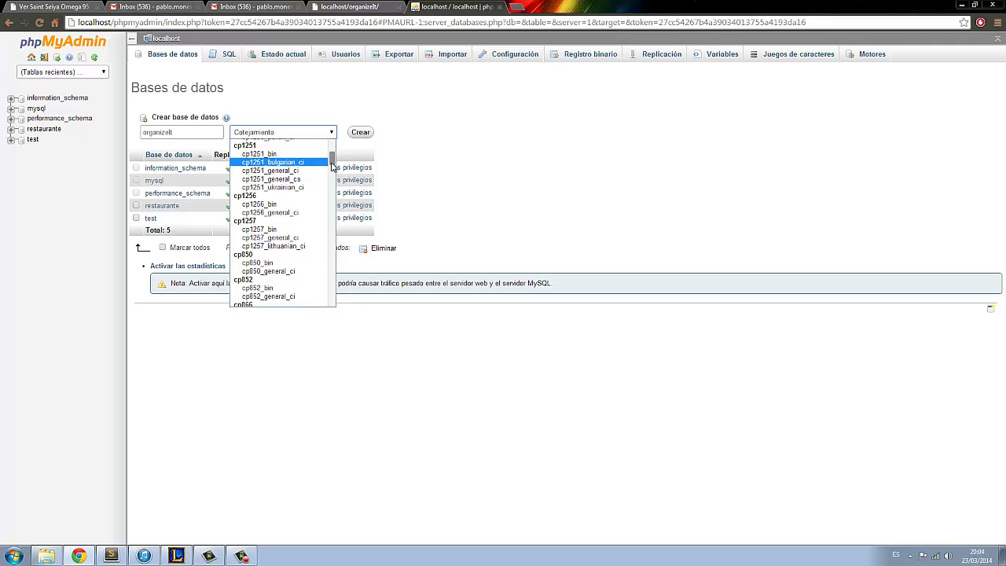
pyautogui.moveTo(332, 159); pyautogui.dragTo(330, 280)
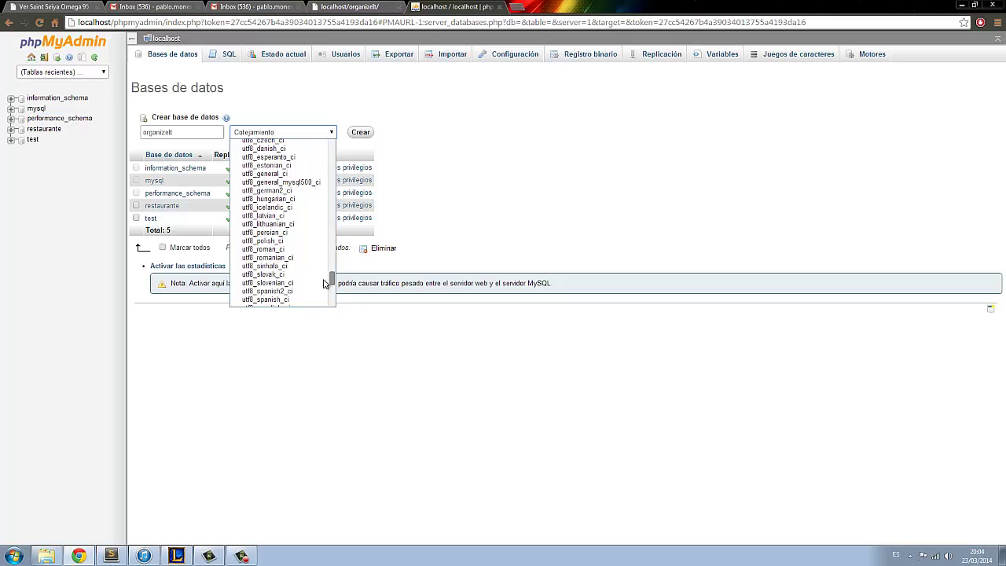
pyautogui.click(280, 299)
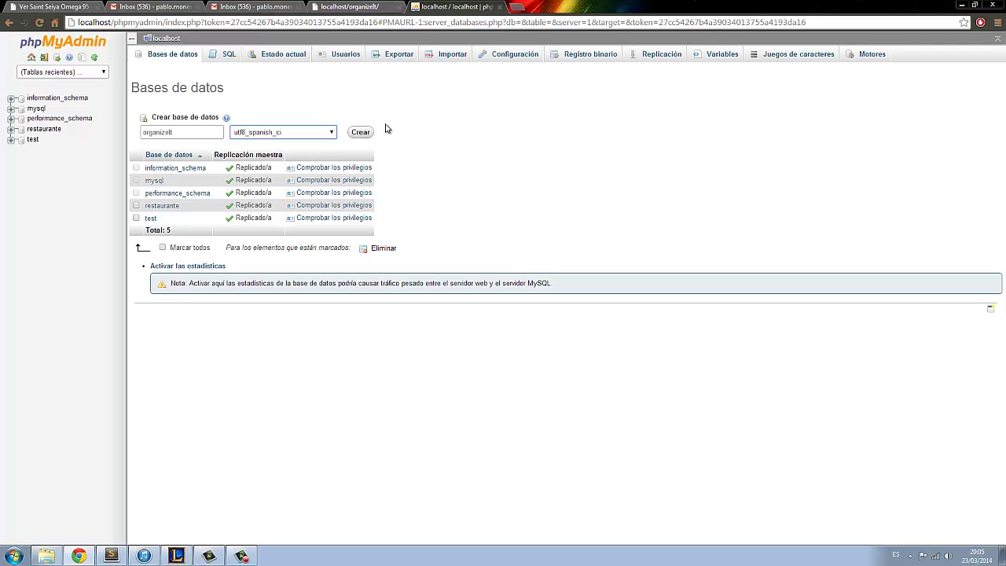
# - Reset the new database's collation to the unspecified default and create the database
pyautogui.click(332, 132)
pyautogui.moveTo(333, 281); pyautogui.dragTo(350, 144)
pyautogui.click(311, 144)
pyautogui.click(361, 133)
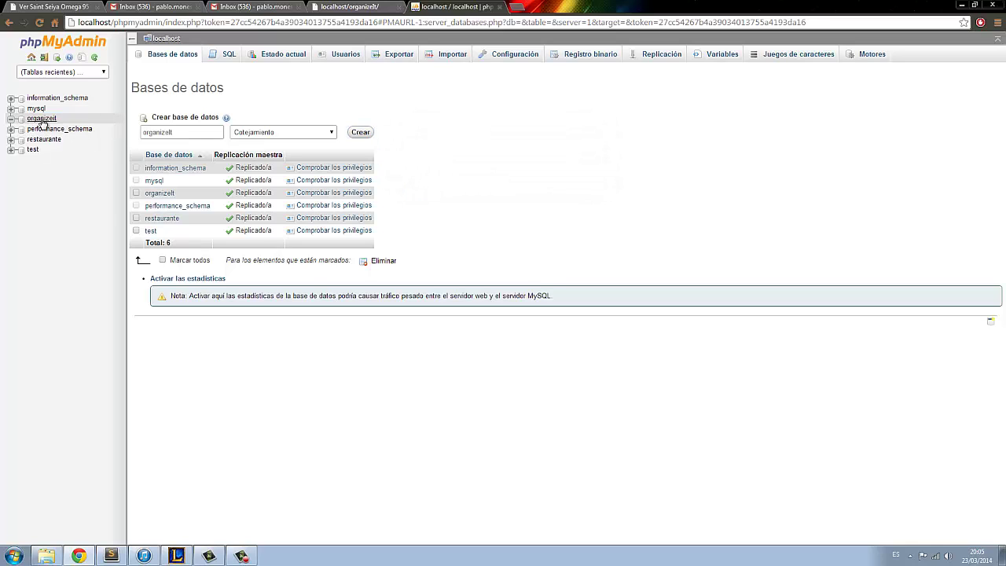
# - Create a table named books with 4 columns in the organizeit database, checking the site's book list for the needed fields
pyautogui.click(43, 119)
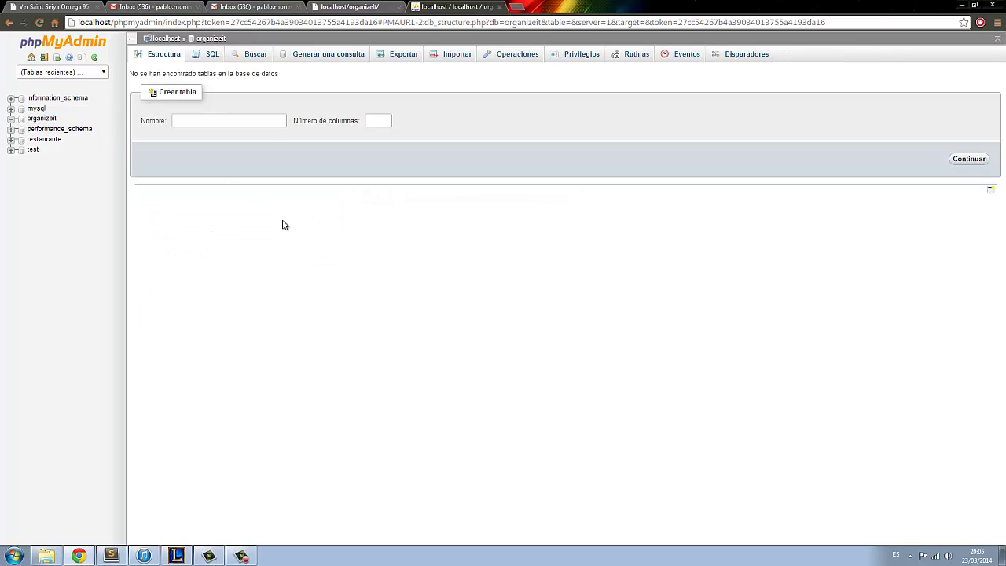
pyautogui.click(189, 124)
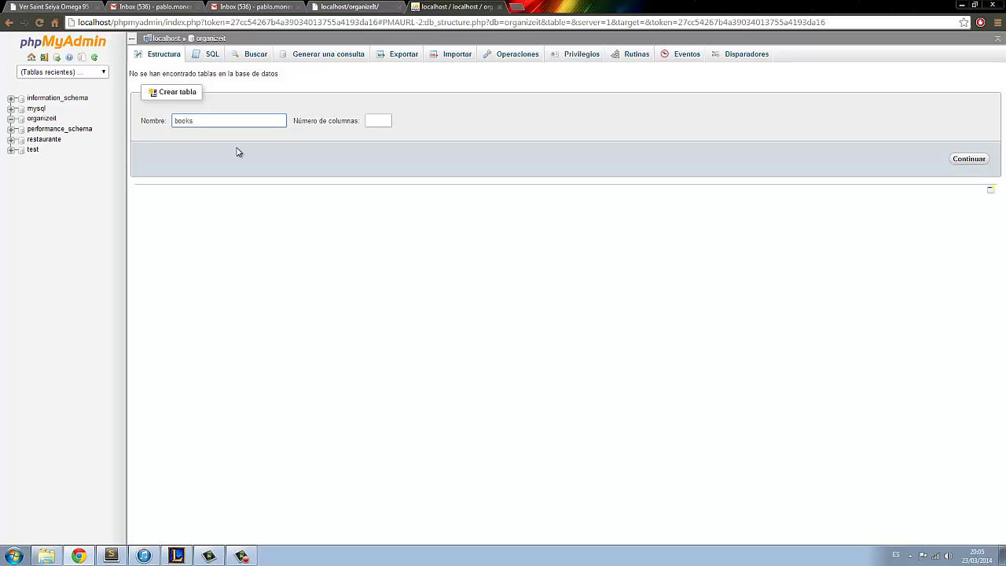
pyautogui.click(360, 6)
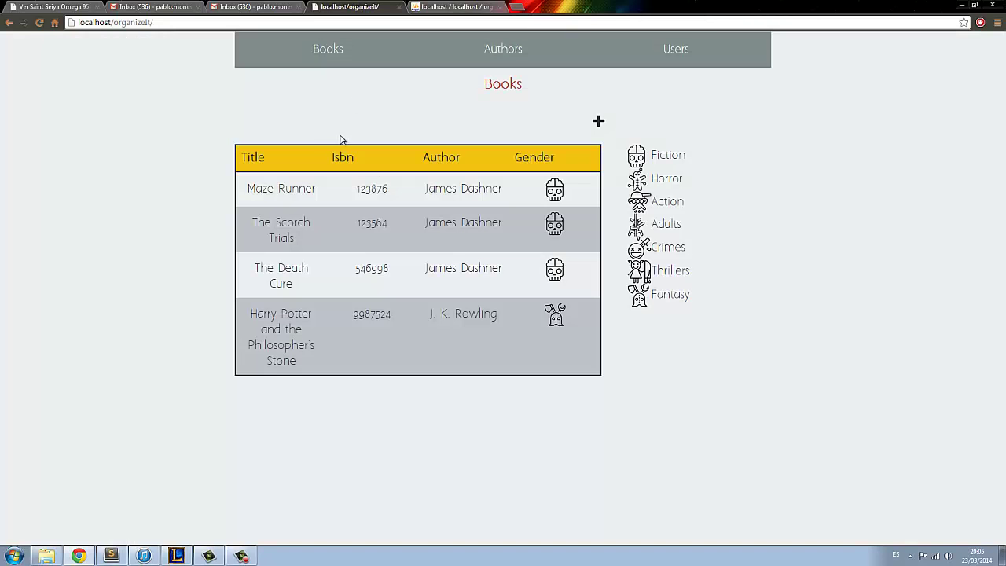
pyautogui.hotkey('ctrl', 'Tab')
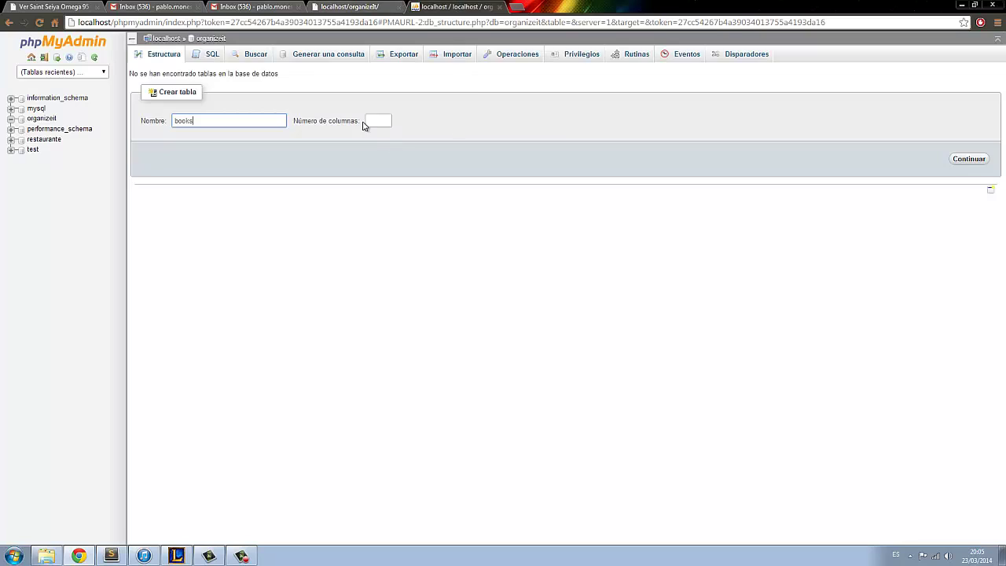
pyautogui.click(373, 120)
pyautogui.click(961, 161)
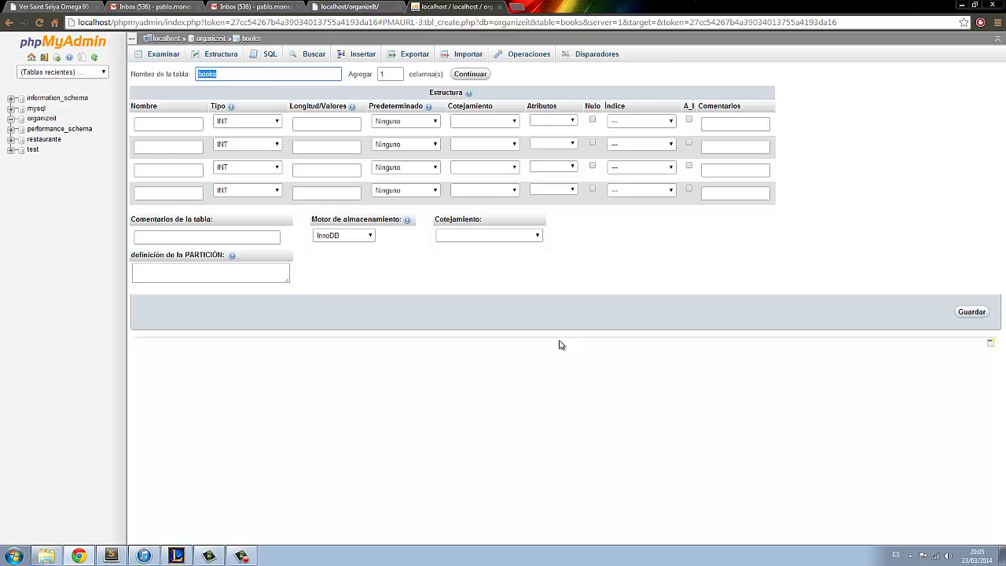
# - Review the book list headings on the organizeIt page and name the first column of the books table isbn
pyautogui.click(350, 6)
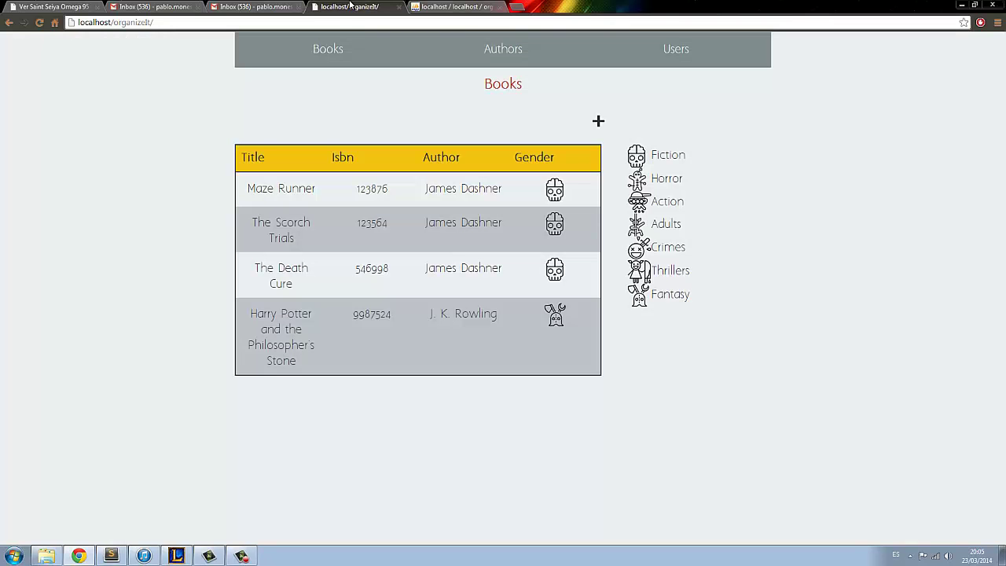
pyautogui.doubleClick(253, 157)
pyautogui.doubleClick(343, 157)
pyautogui.doubleClick(444, 157)
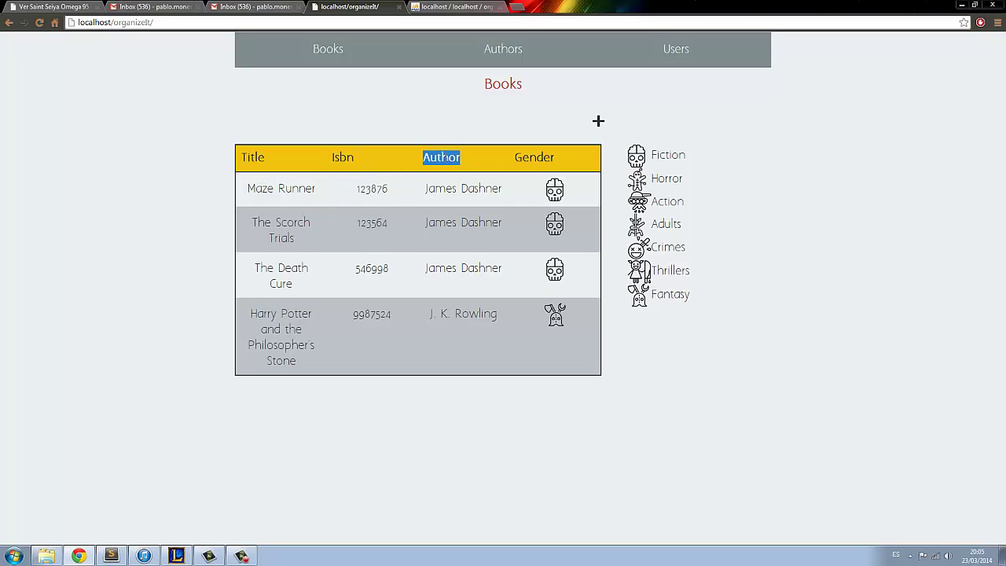
pyautogui.doubleClick(535, 157)
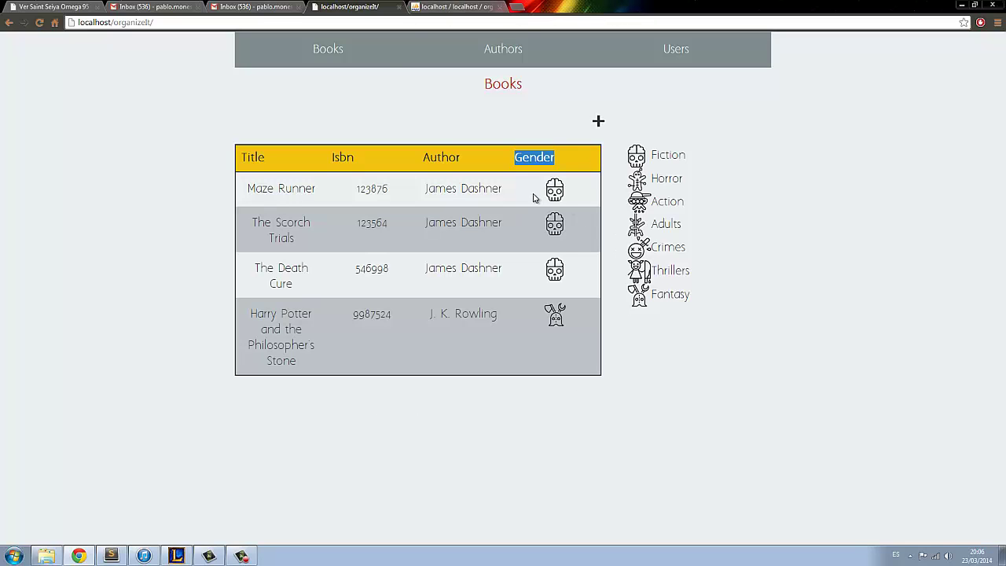
pyautogui.doubleClick(343, 158)
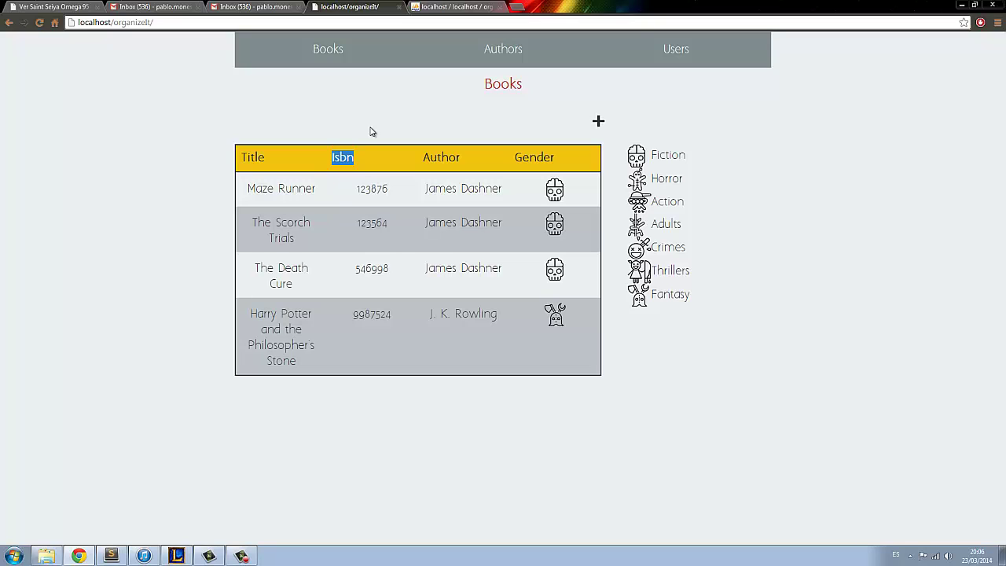
pyautogui.click(480, 7)
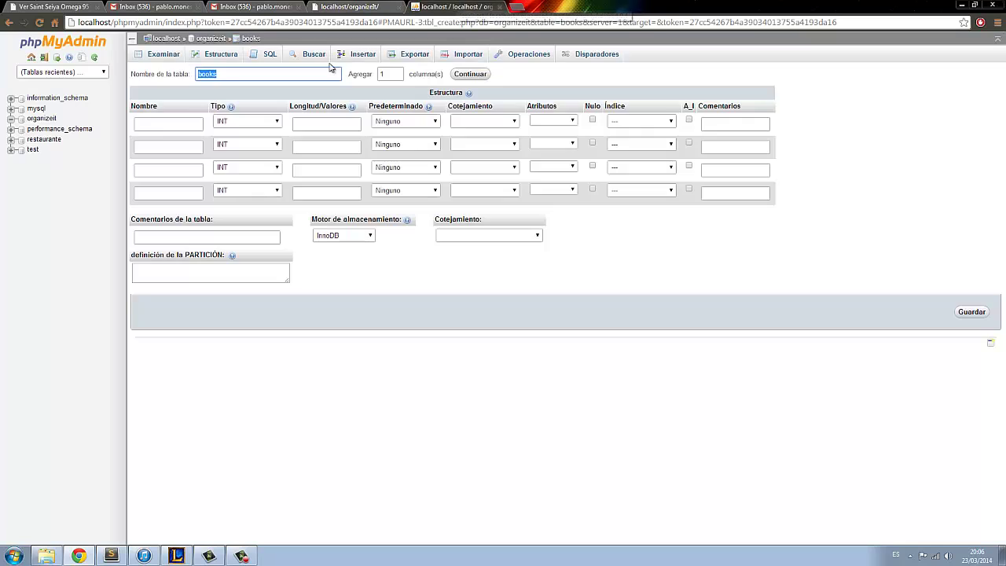
pyautogui.click(153, 129)
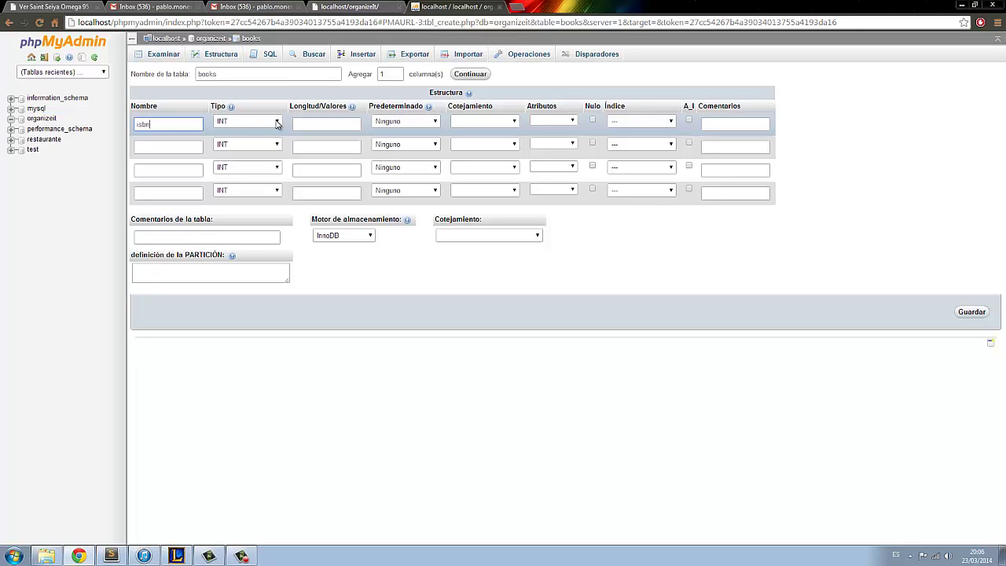
# - Search Google for "isbn maze runner" in a new tab and view the Amazon page for The Maze Runner
pyautogui.click(517, 7)
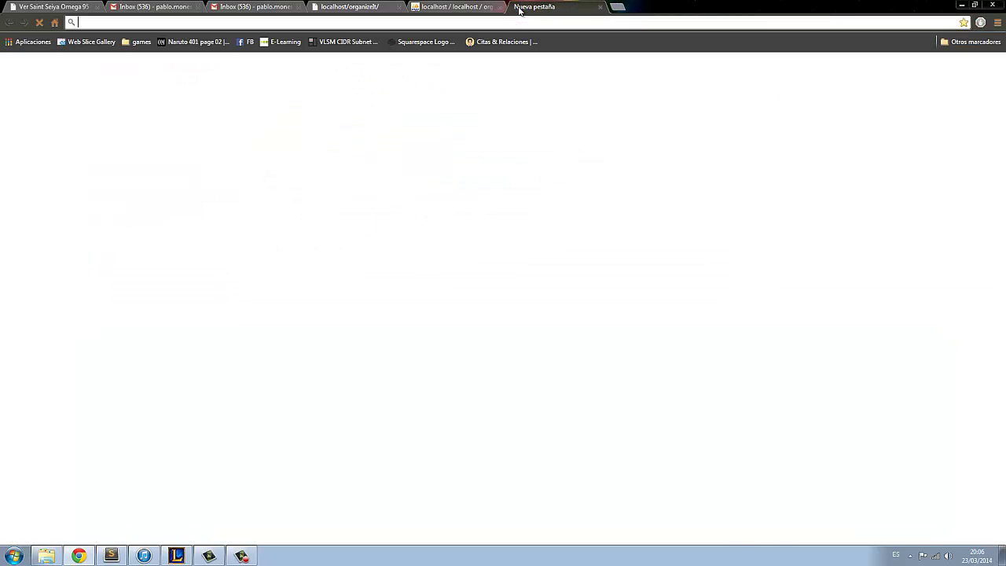
pyautogui.write('isbn m')
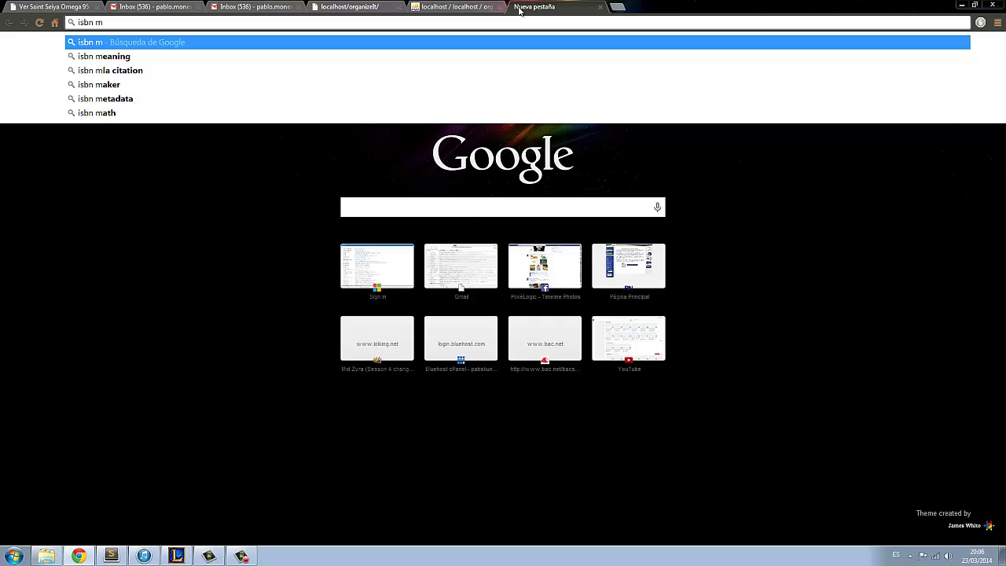
pyautogui.write('aze runner')
pyautogui.press('Return')
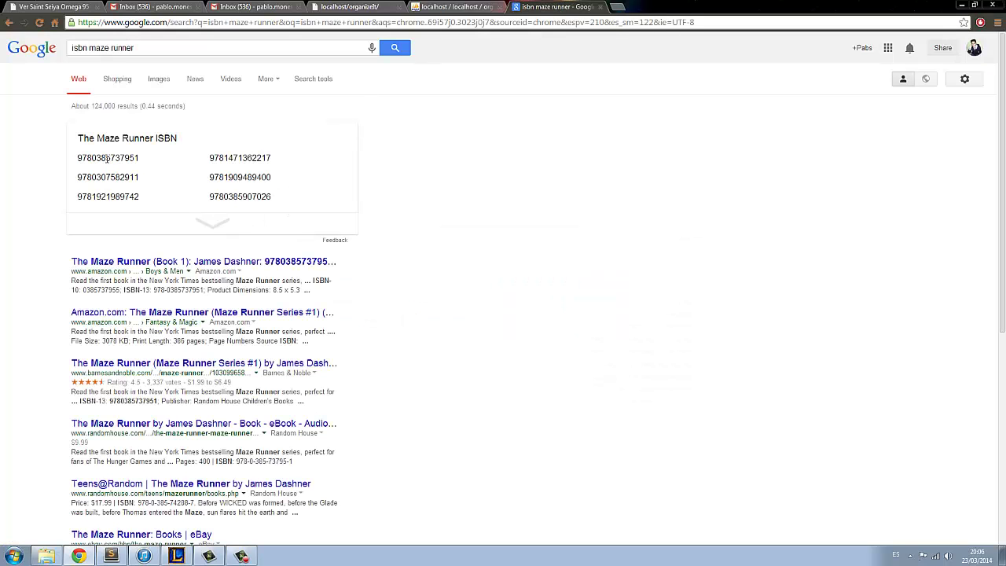
pyautogui.middleClick(208, 261)
pyautogui.click(656, 6)
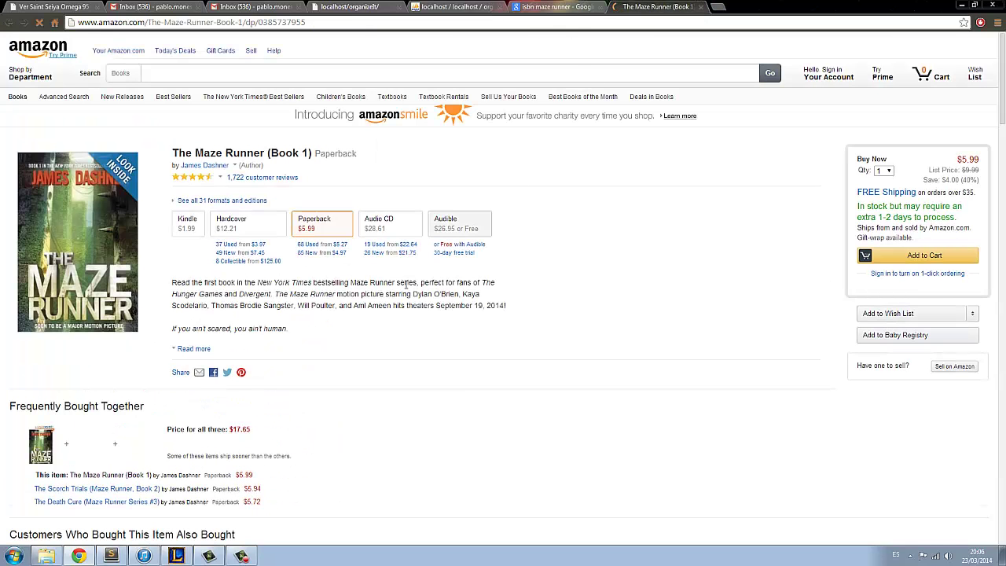
# - Return to the books table definition in phpMyAdmin and set the isbn column's index to PRIMARY
pyautogui.click(458, 6)
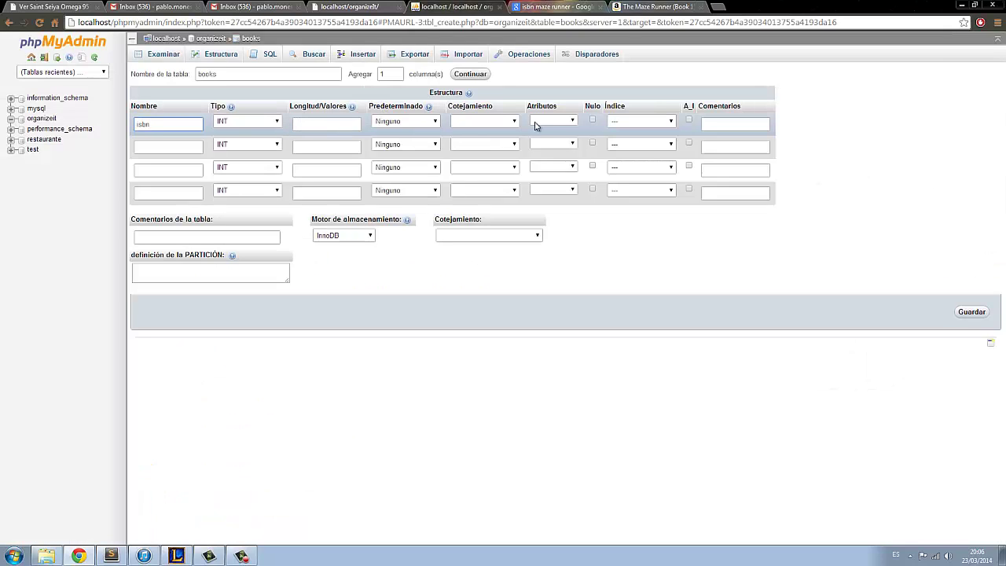
pyautogui.click(640, 121)
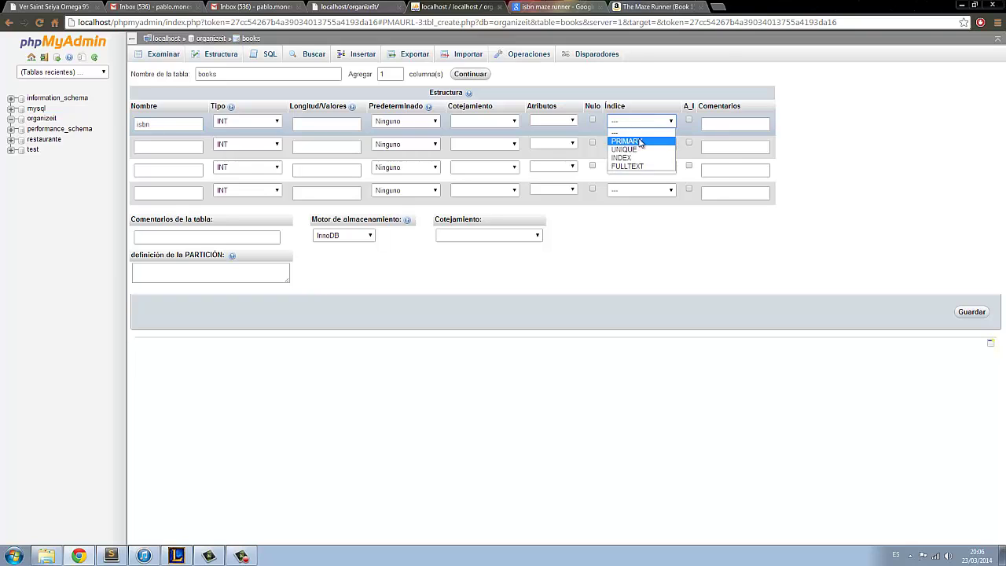
pyautogui.click(640, 141)
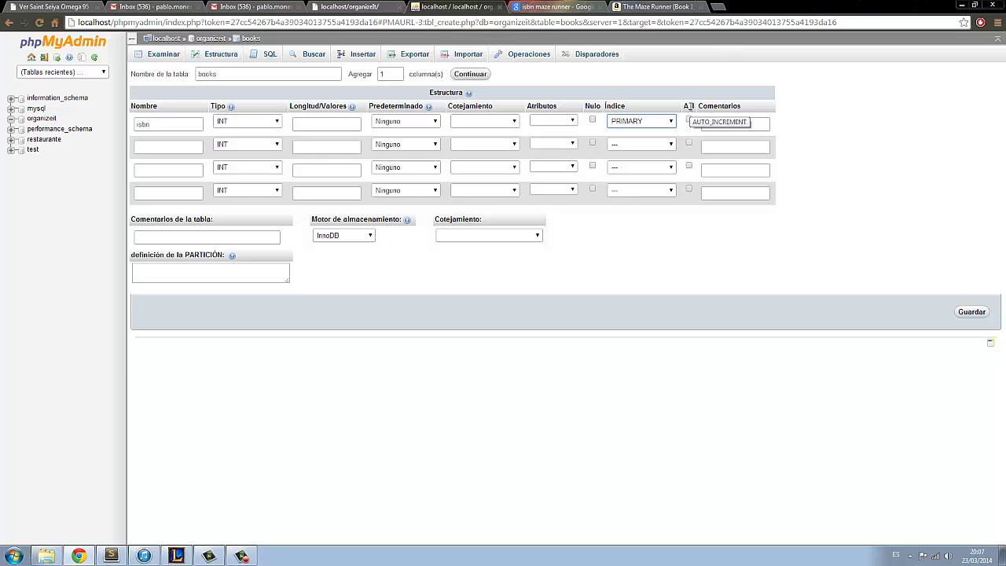
# - Name the second column of the books table title and set its type to TEXT
pyautogui.click(174, 147)
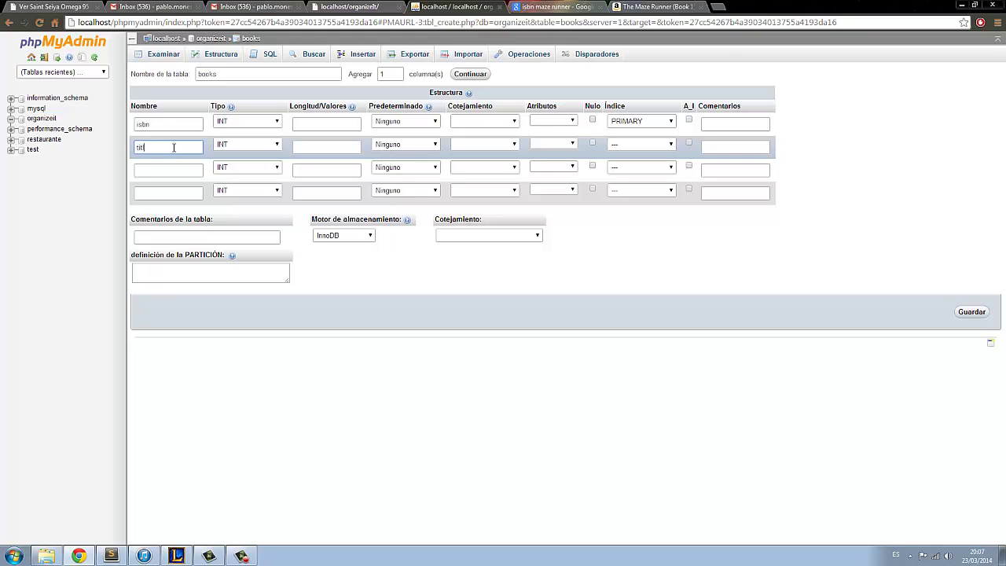
pyautogui.click(244, 146)
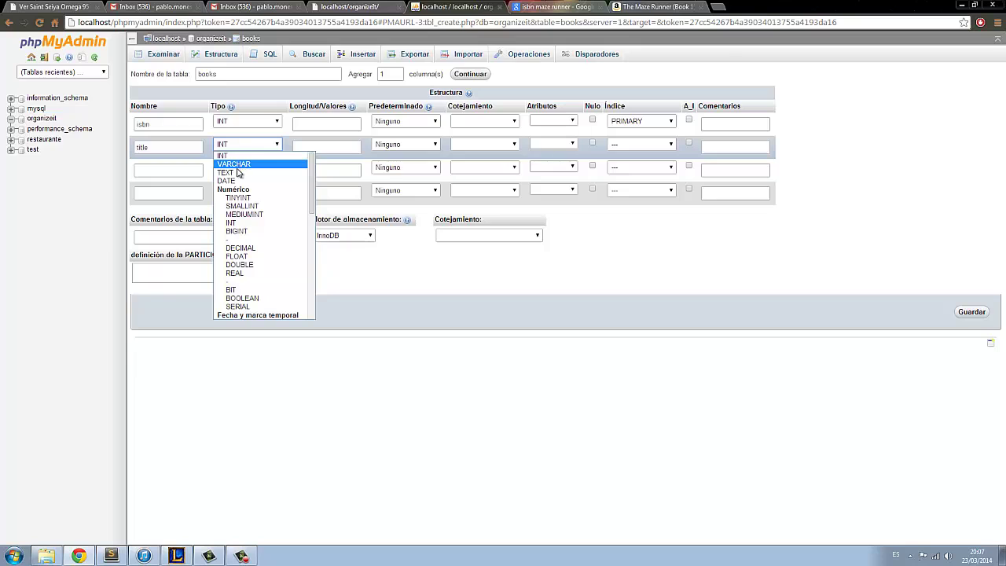
pyautogui.click(242, 173)
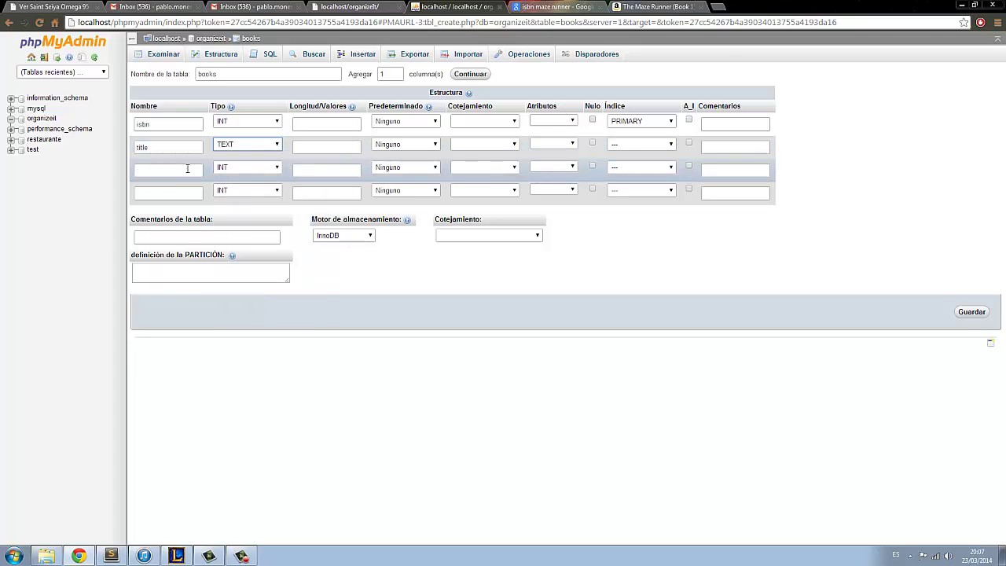
# - Check the book list headings on the organizeIt page, and name the books table's third and fourth columns author and gender
pyautogui.click(383, 5)
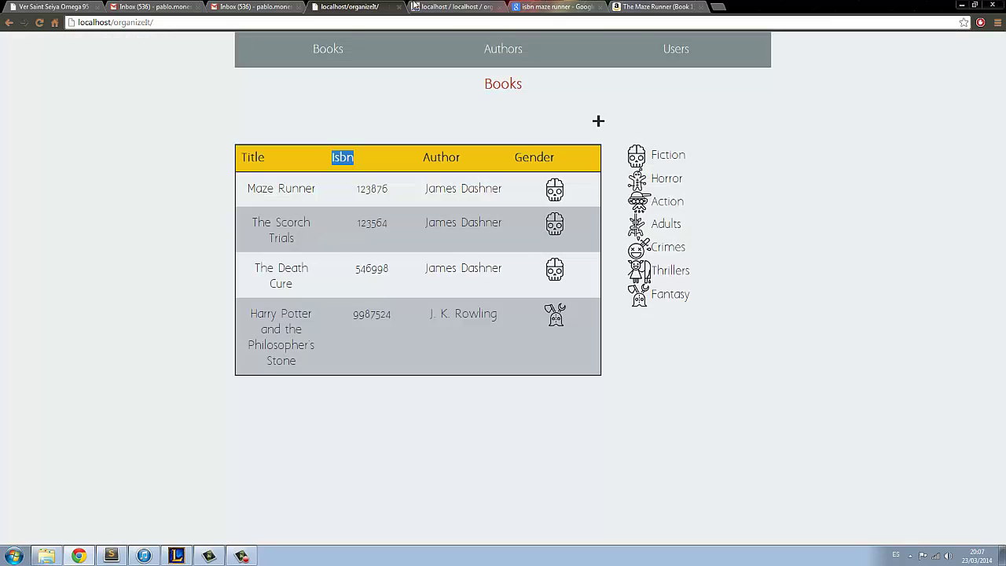
pyautogui.click(456, 7)
pyautogui.click(193, 169)
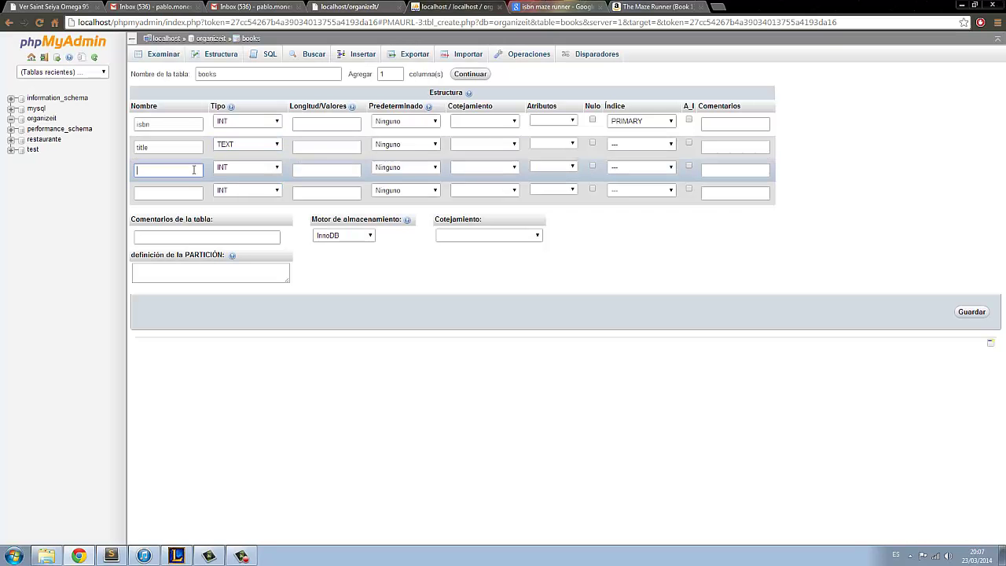
pyautogui.write('author')
pyautogui.click(180, 190)
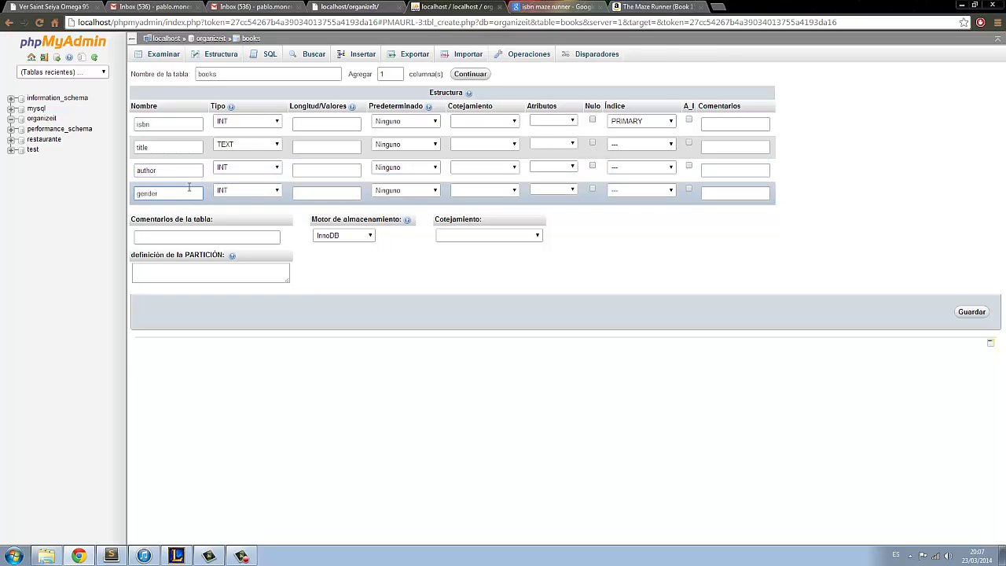
# - Set the type of the author and gender columns to TEXT and save the books table
pyautogui.click(275, 167)
pyautogui.click(254, 194)
pyautogui.click(253, 194)
pyautogui.click(251, 218)
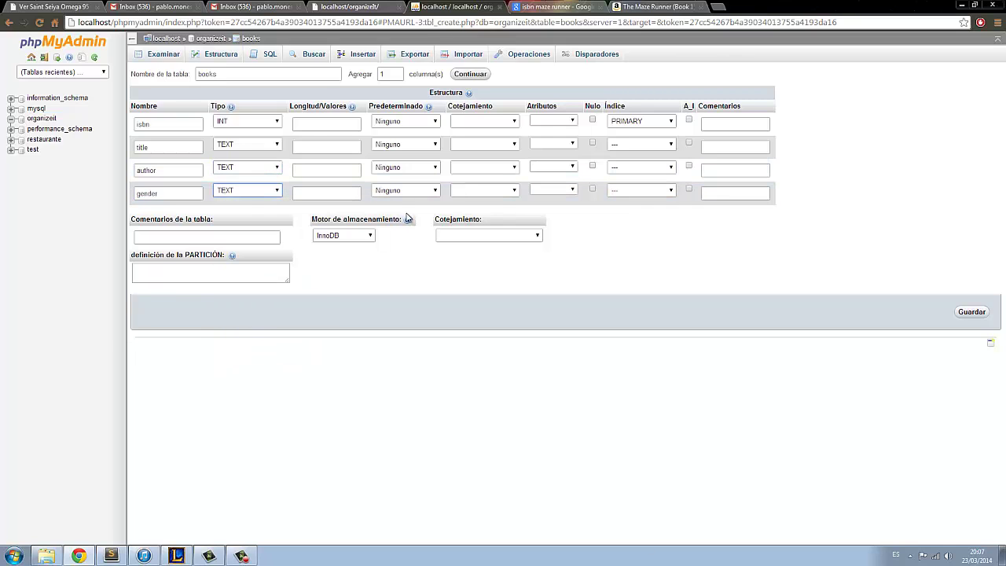
pyautogui.click(969, 313)
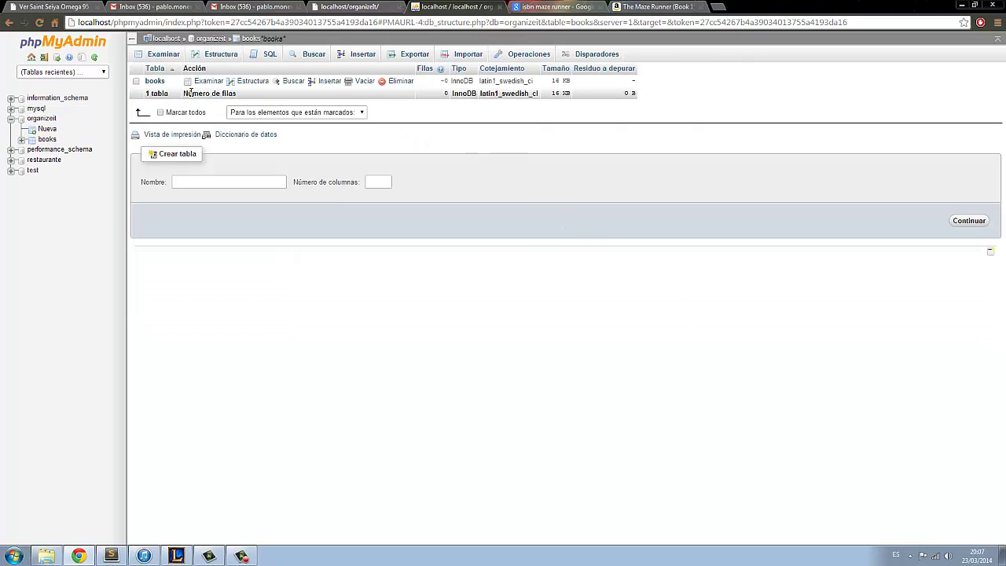
# - Browse the contents of the new books table and view its column structure
pyautogui.click(154, 82)
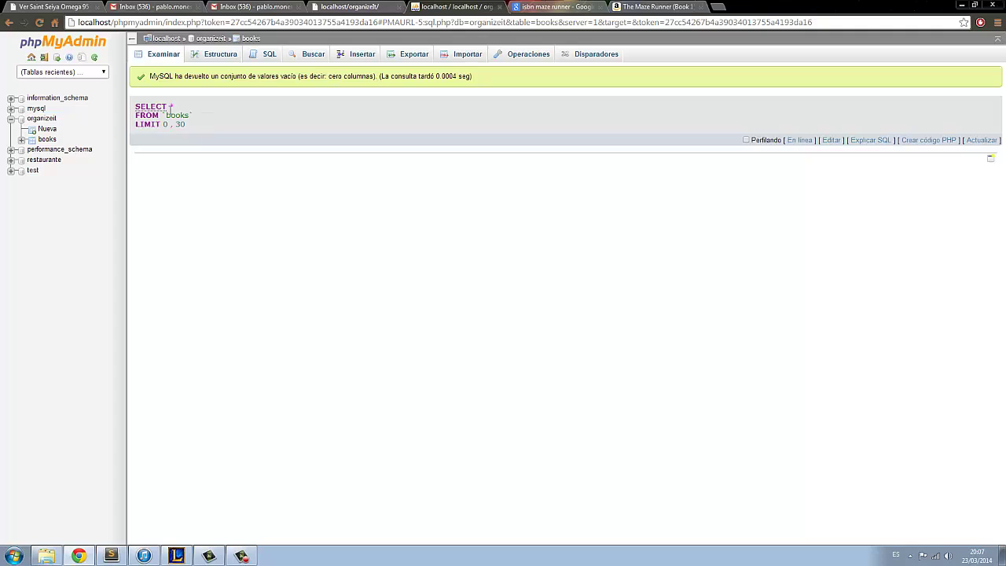
pyautogui.click(48, 139)
pyautogui.click(158, 57)
pyautogui.click(224, 55)
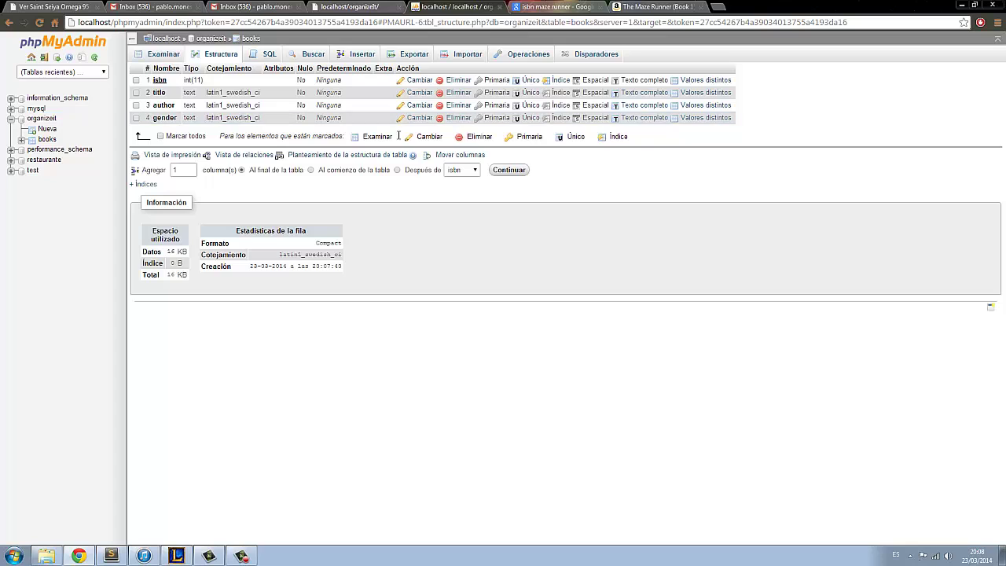
# - Open the row insertion form for books, find "isbn" on The Maze Runner's Amazon page, and copy the ISBN-10 number
pyautogui.click(355, 57)
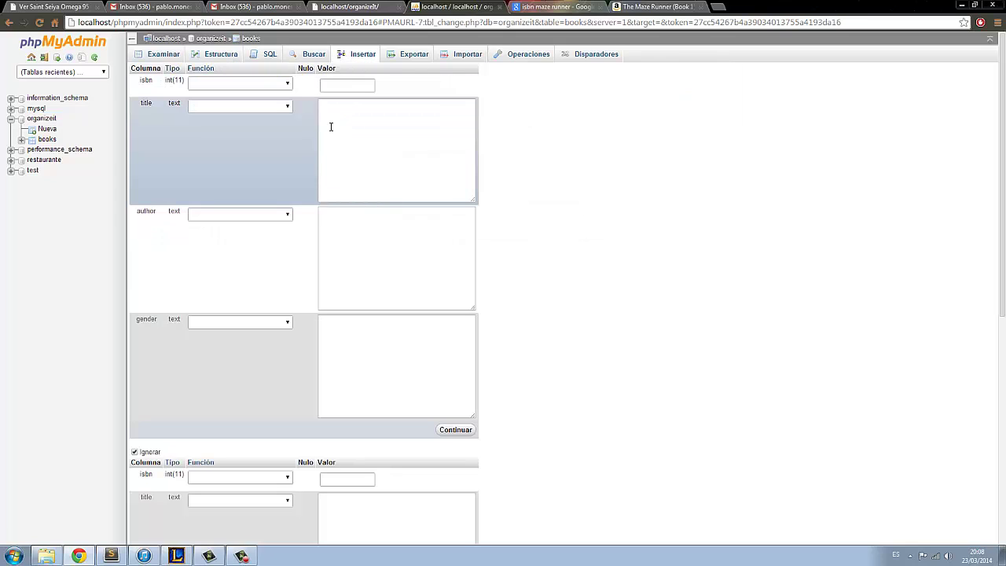
pyautogui.click(544, 11)
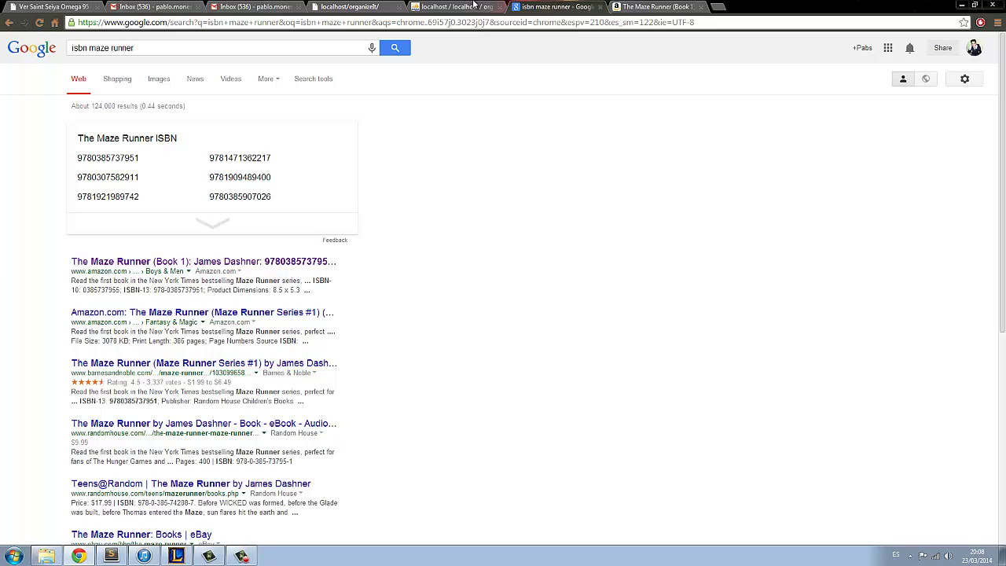
pyautogui.hotkey('ctrl', 'Tab')
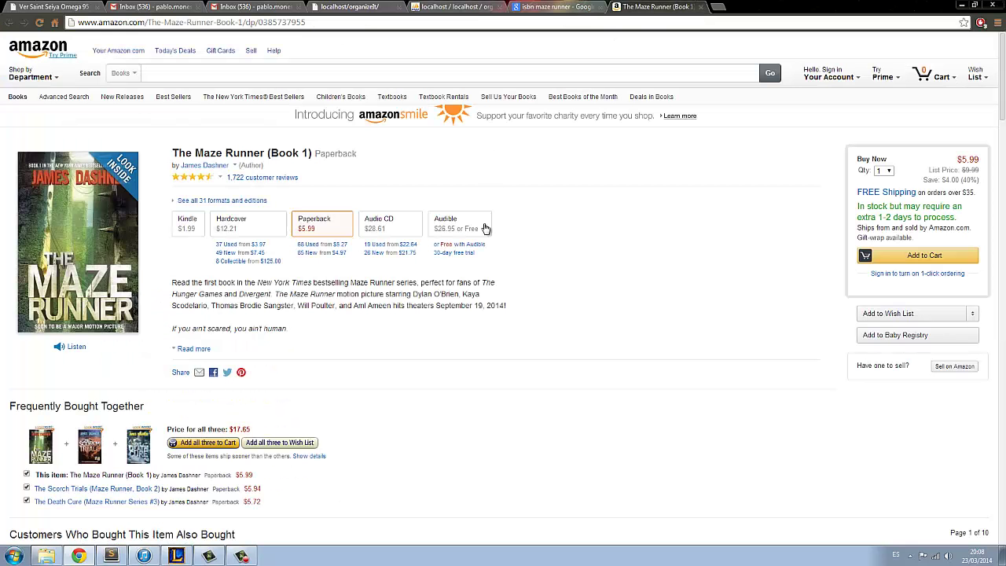
pyautogui.hotkey('ctrl', 'f')
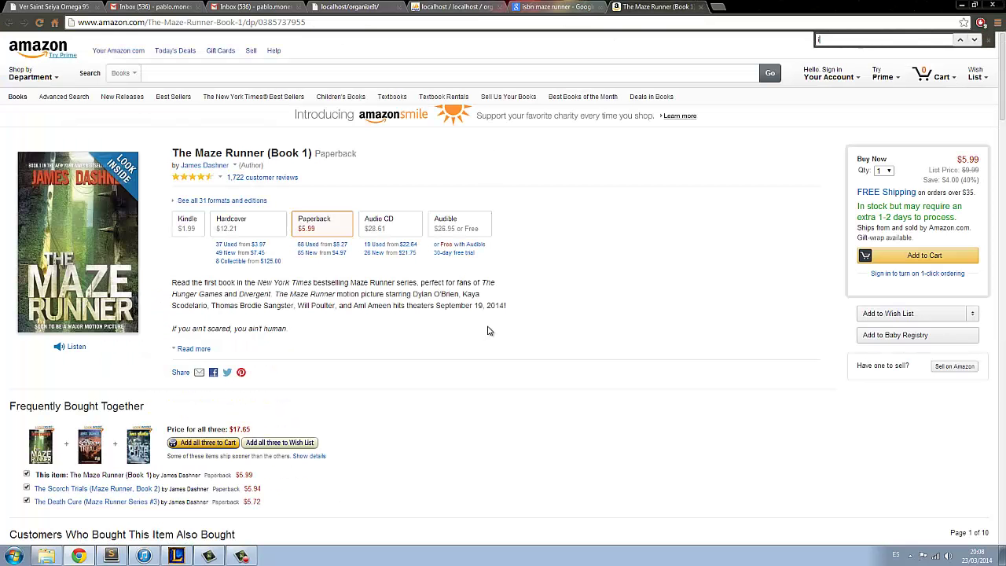
pyautogui.write('isbn')
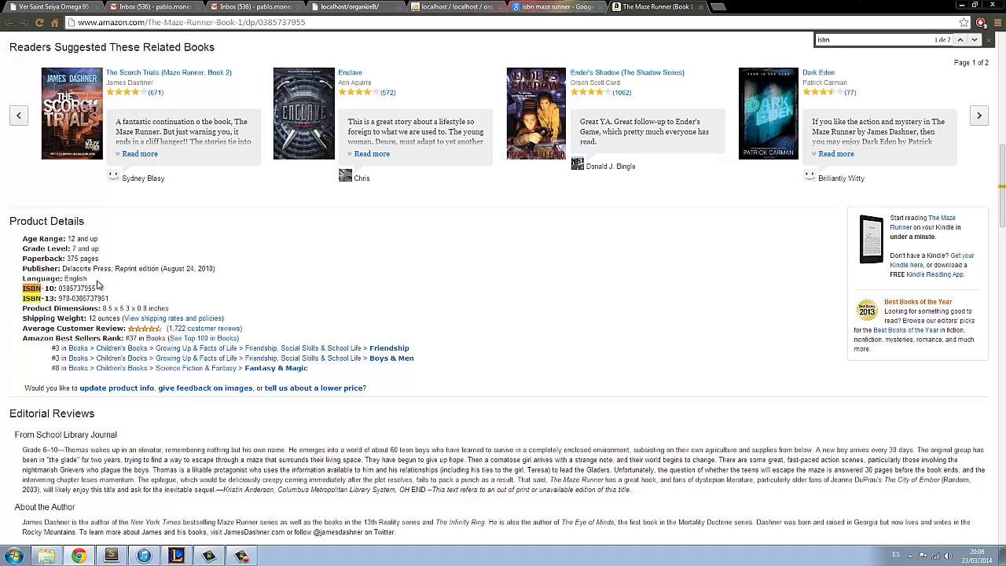
pyautogui.doubleClick(80, 289)
pyautogui.hotkey('ctrl', 'c')
pyautogui.click(480, 6)
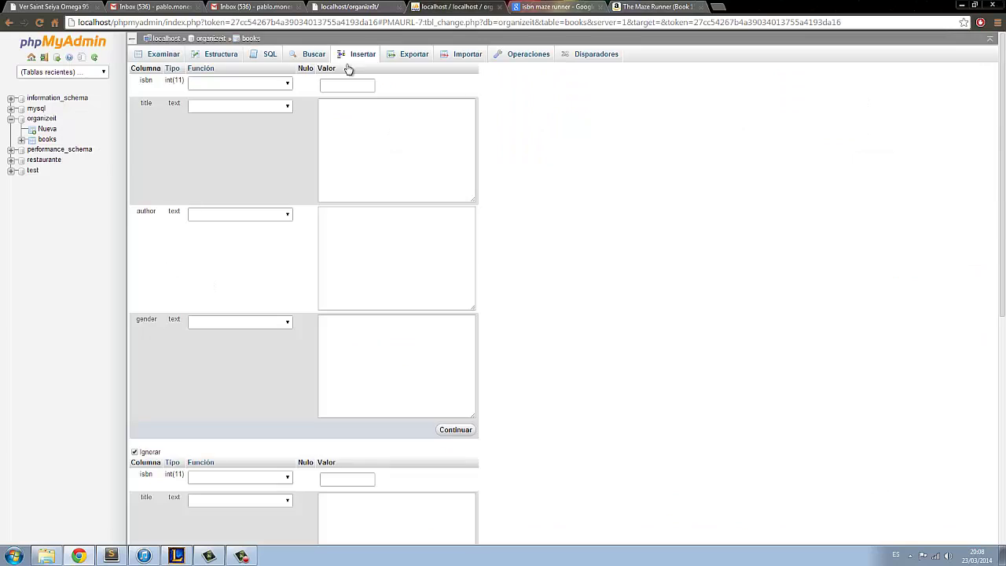
pyautogui.click(233, 85)
pyautogui.click(335, 83)
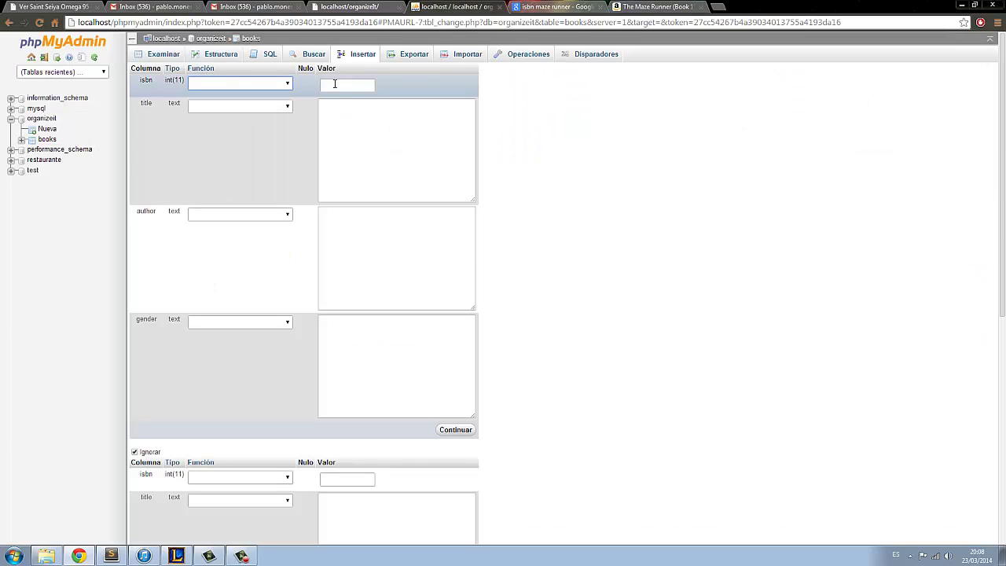
pyautogui.click(336, 83)
pyautogui.hotkey('ctrl', 'v')
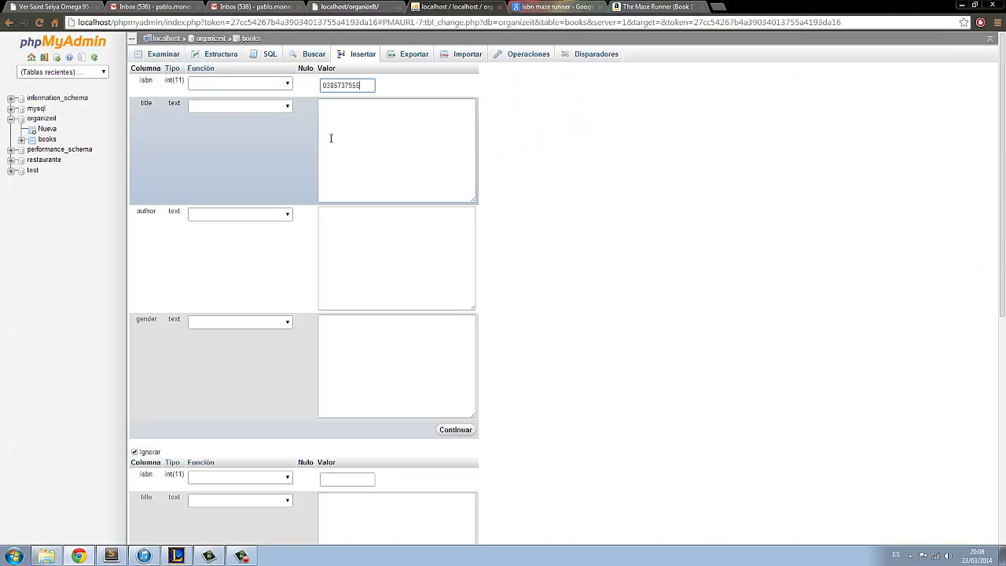
# - Enter Maze Runner as the title value of the new row, leaving its function empty
pyautogui.click(246, 108)
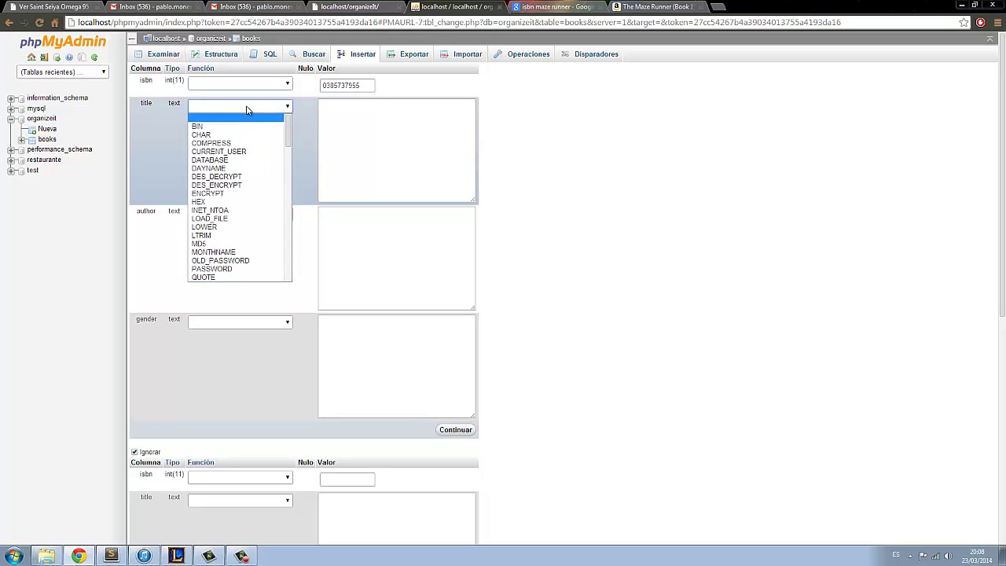
pyautogui.click(256, 113)
pyautogui.click(355, 123)
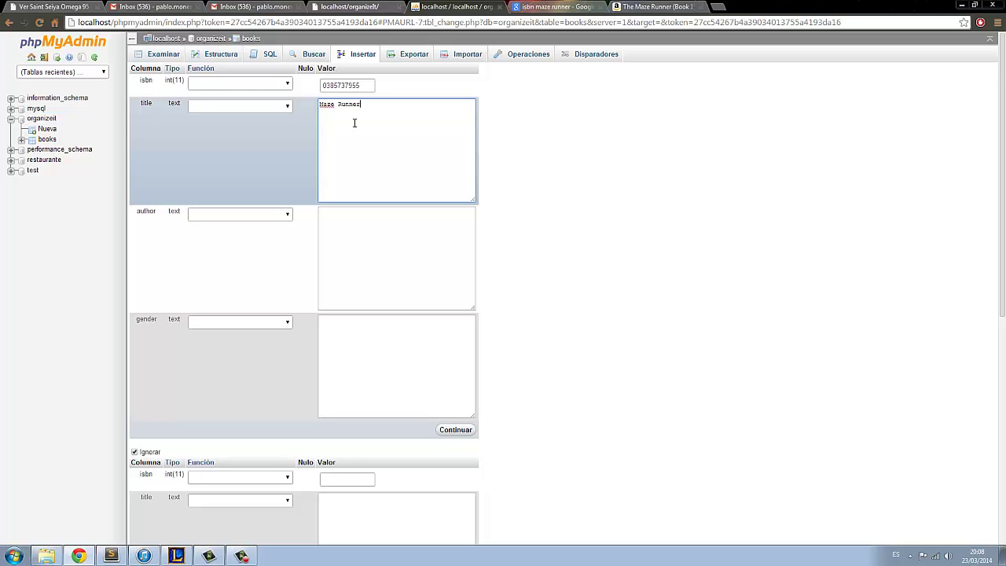
# - Copy the author James Dashner from the organizeIt book list and paste it as the new row's author value
pyautogui.click(355, 255)
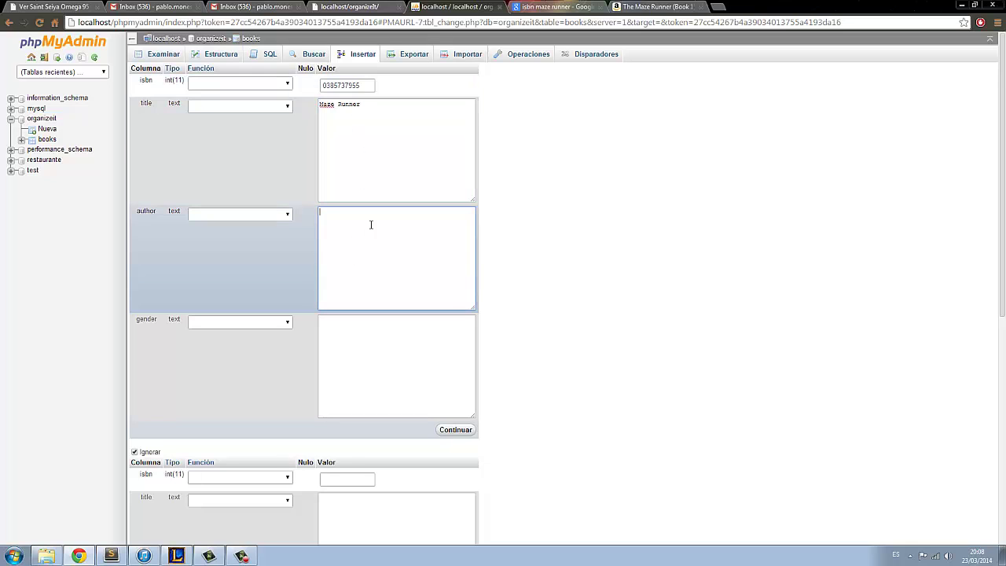
pyautogui.click(356, 6)
pyautogui.moveTo(425, 189); pyautogui.dragTo(503, 193)
pyautogui.hotkey('ctrl', 'c')
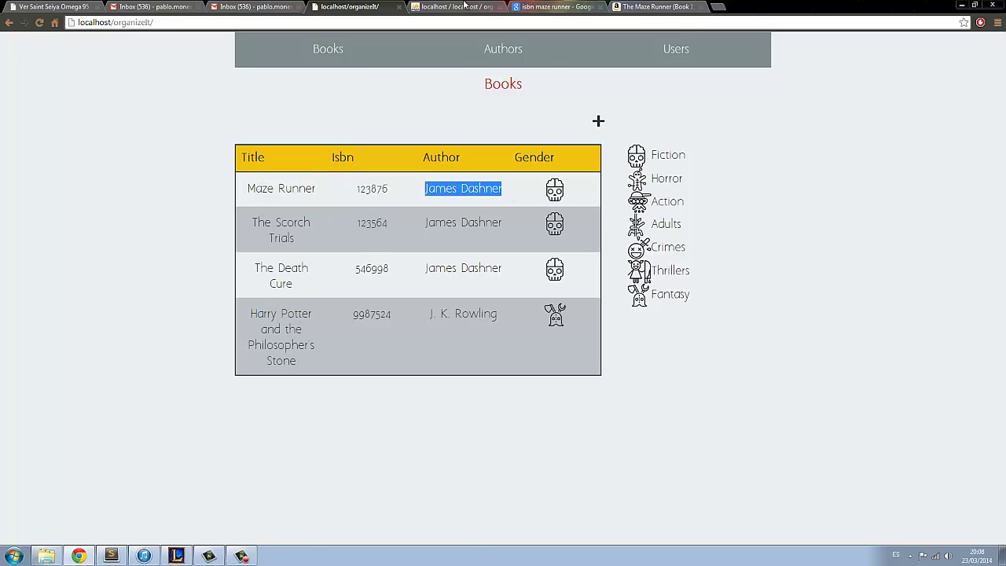
pyautogui.click(467, 6)
pyautogui.hotkey('ctrl', 'v')
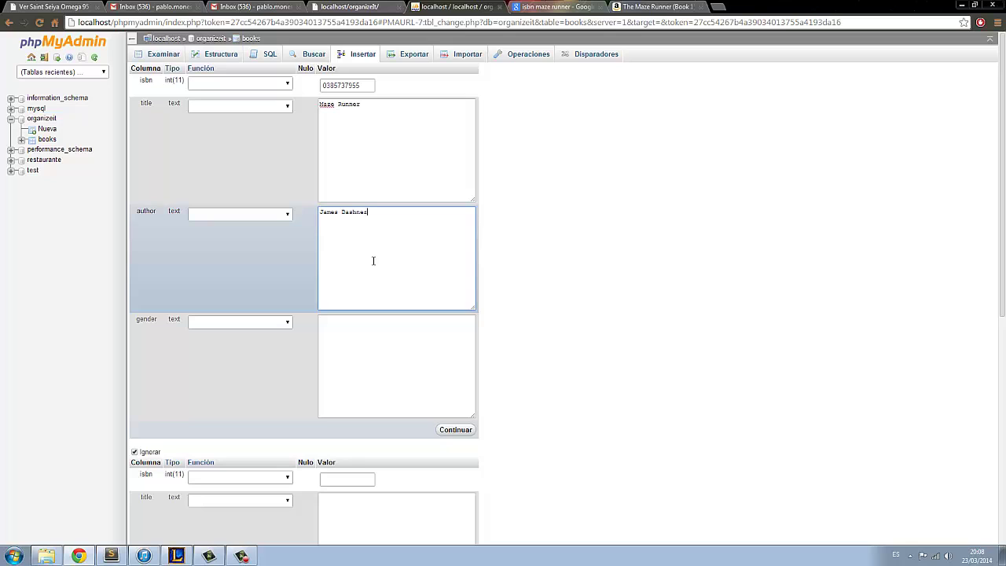
# - Check the genres on the organizeIt page, enter Ficción as the gender value, and insert the row into books
pyautogui.click(388, 347)
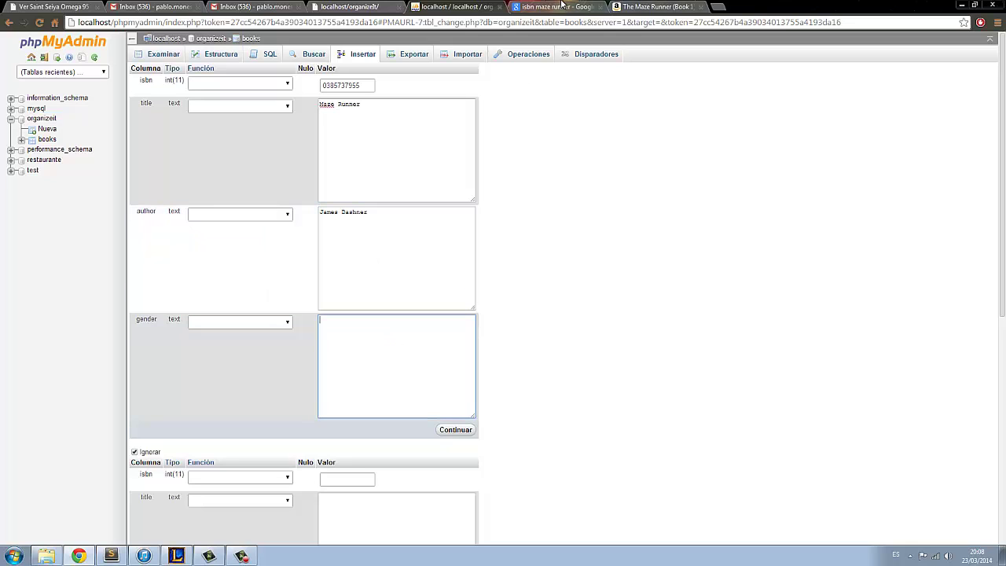
pyautogui.click(350, 6)
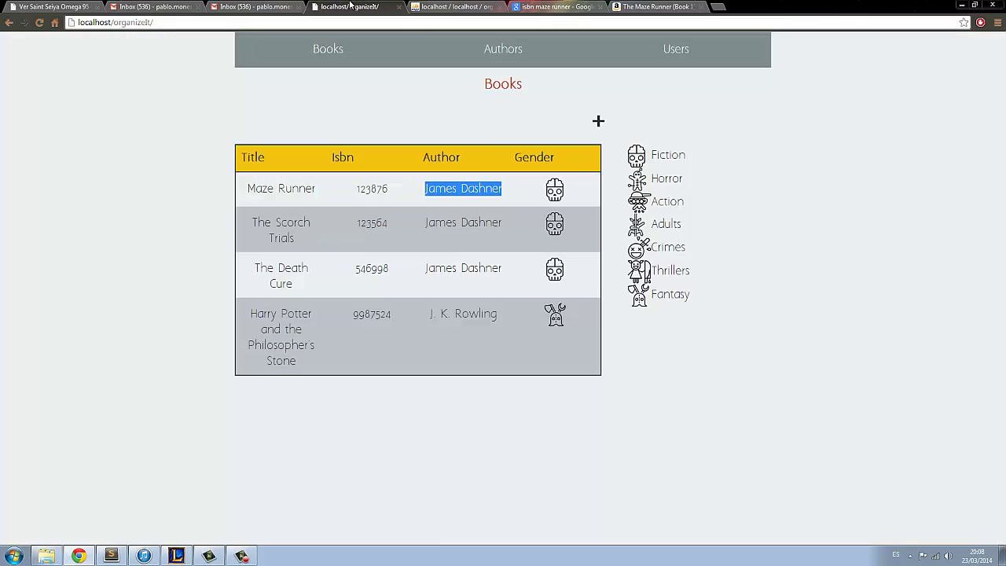
pyautogui.click(456, 6)
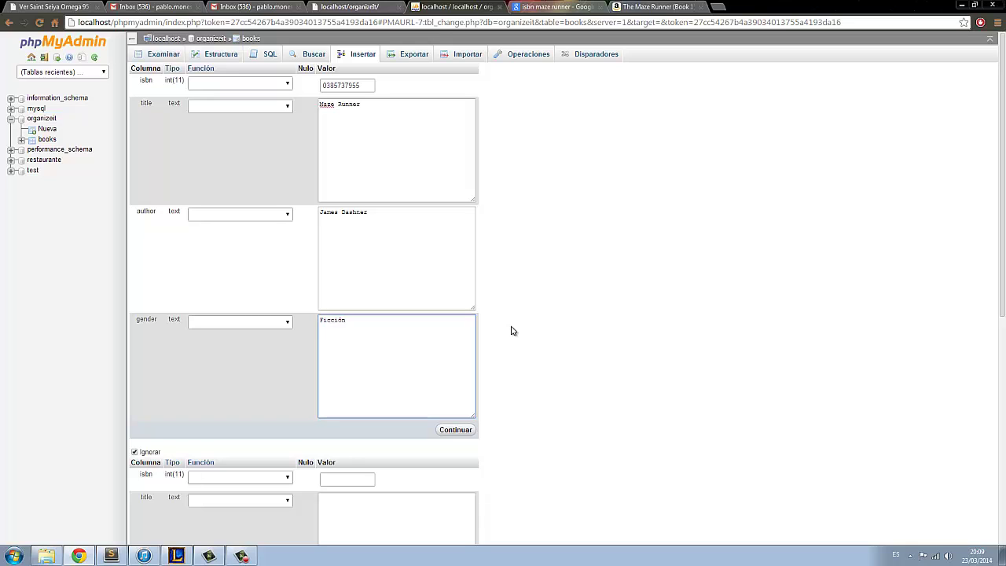
pyautogui.click(455, 429)
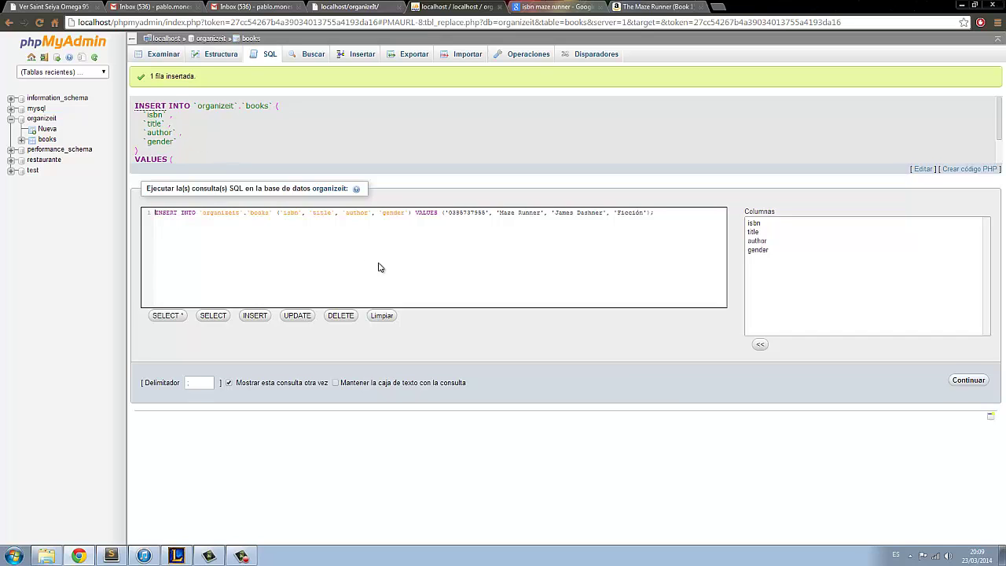
# - Review the inserted row in the books table and the server's list of databases
pyautogui.click(229, 59)
pyautogui.click(174, 57)
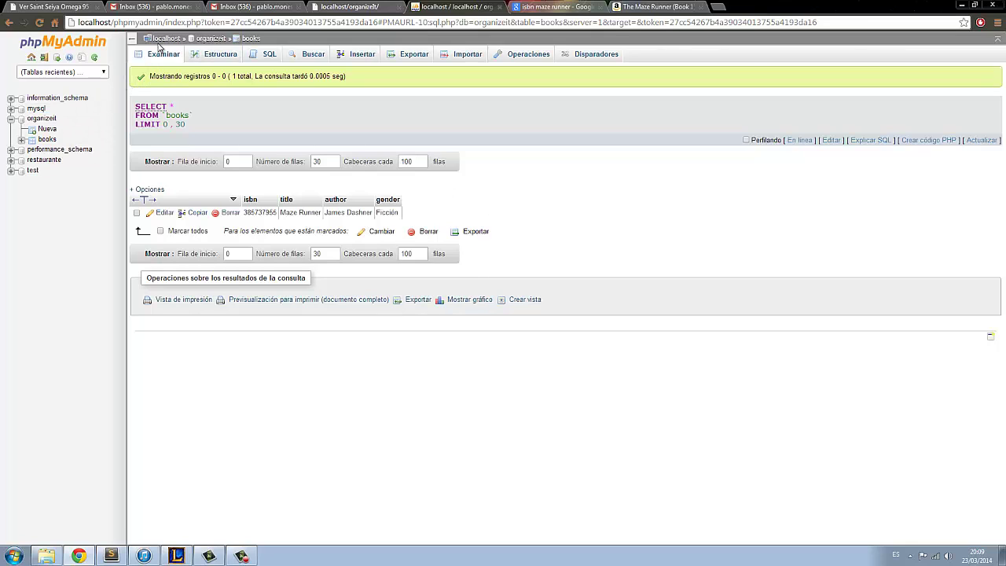
pyautogui.click(163, 38)
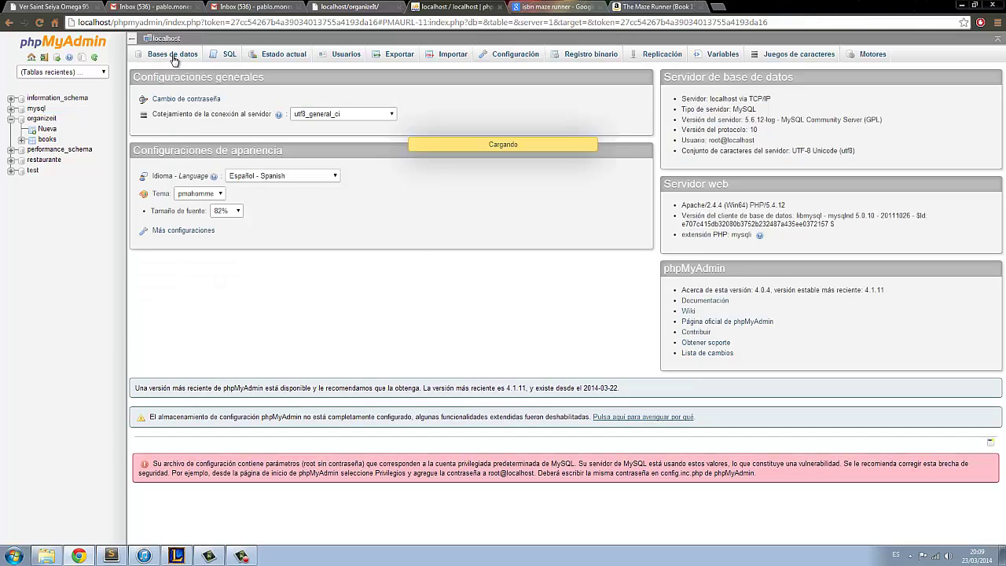
pyautogui.click(172, 54)
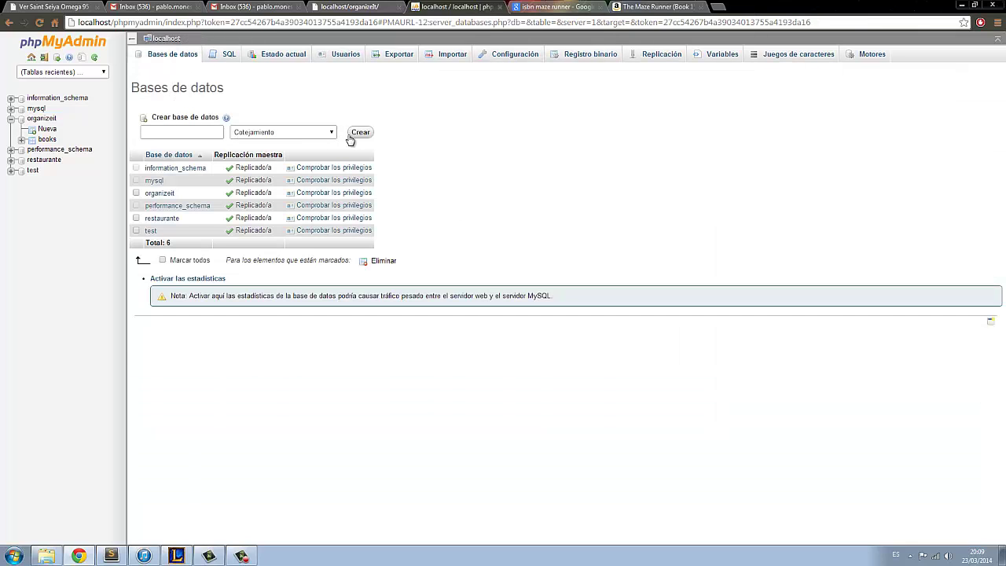
pyautogui.click(194, 133)
pyautogui.click(48, 140)
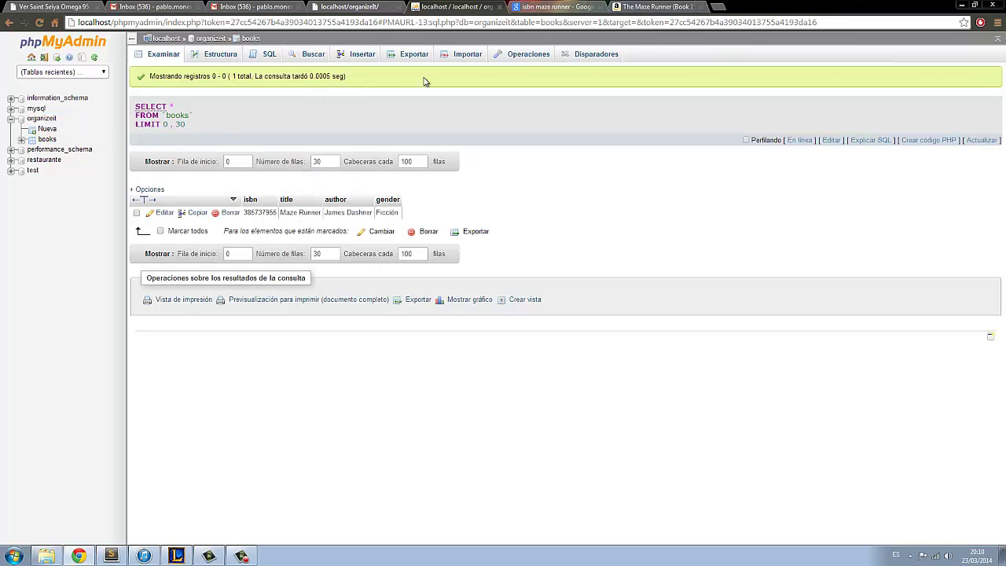
# - View the operations available for the books table and the table list of the organizeit database
pyautogui.click(527, 56)
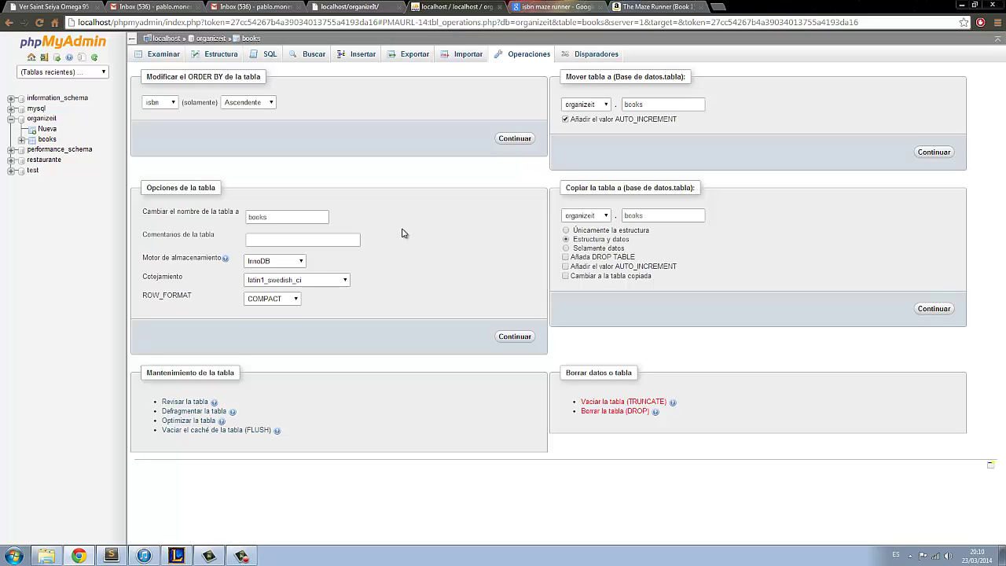
pyautogui.click(43, 119)
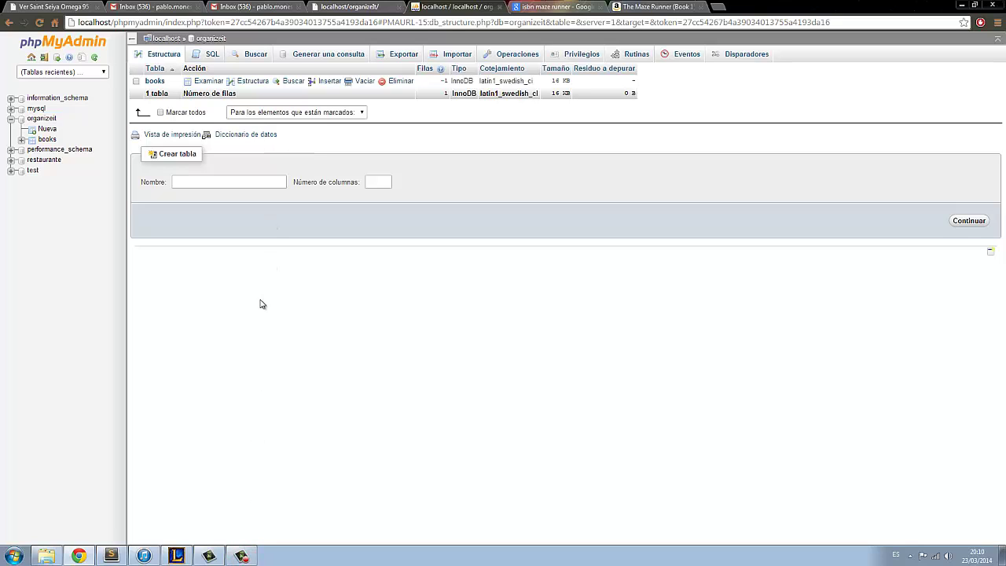
pyautogui.click(242, 557)
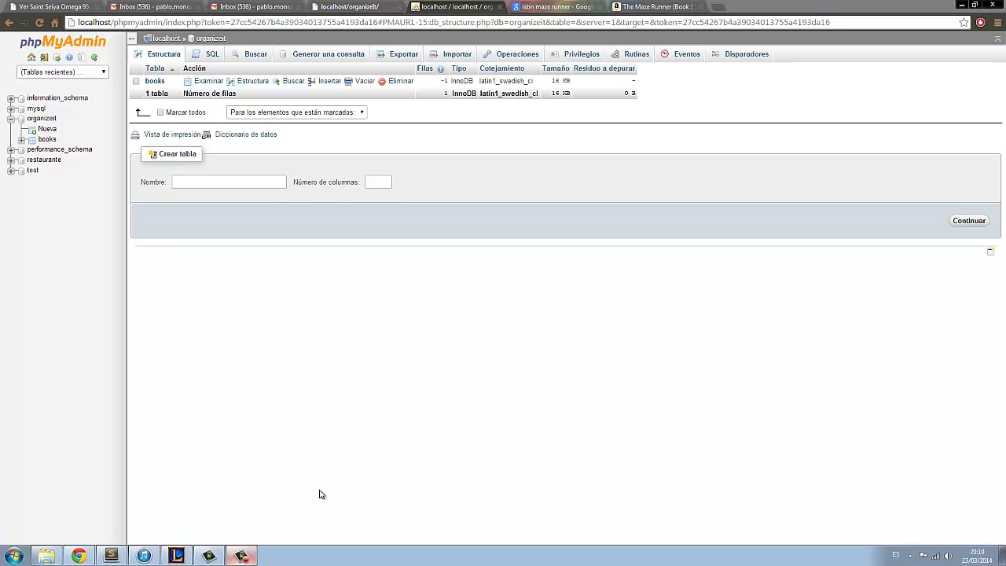